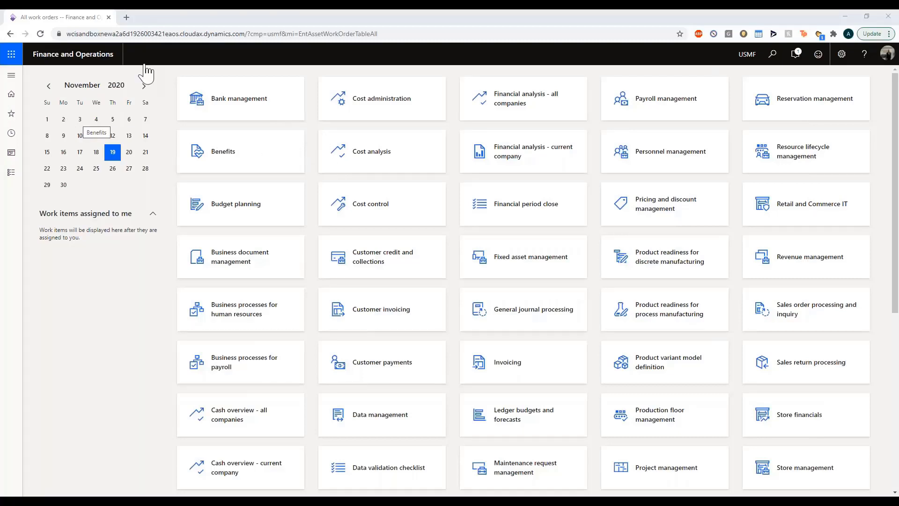
Open the list of all functional locations in the Asset management module.
click(10, 76)
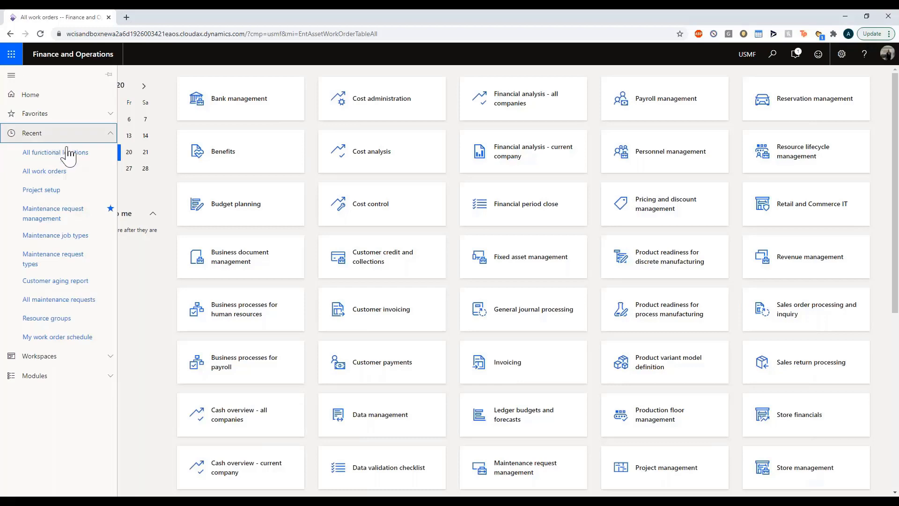
click(70, 135)
click(70, 175)
click(66, 229)
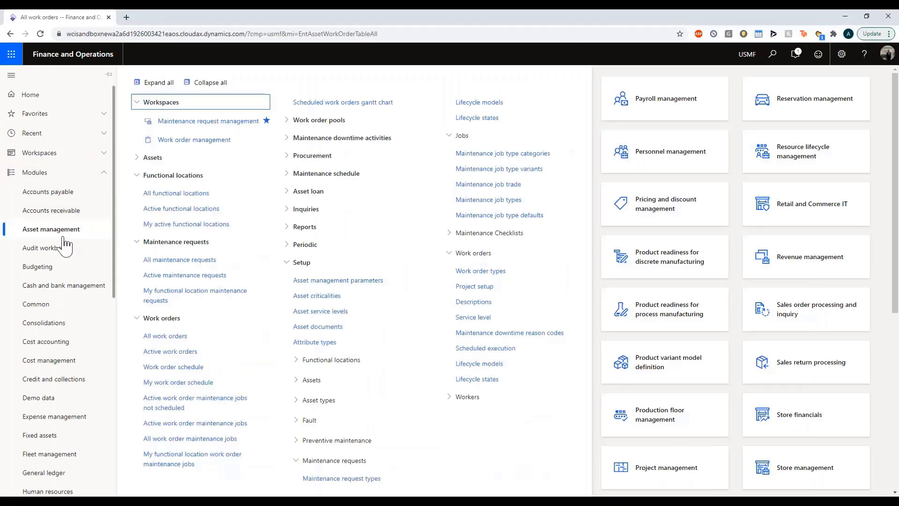
click(211, 83)
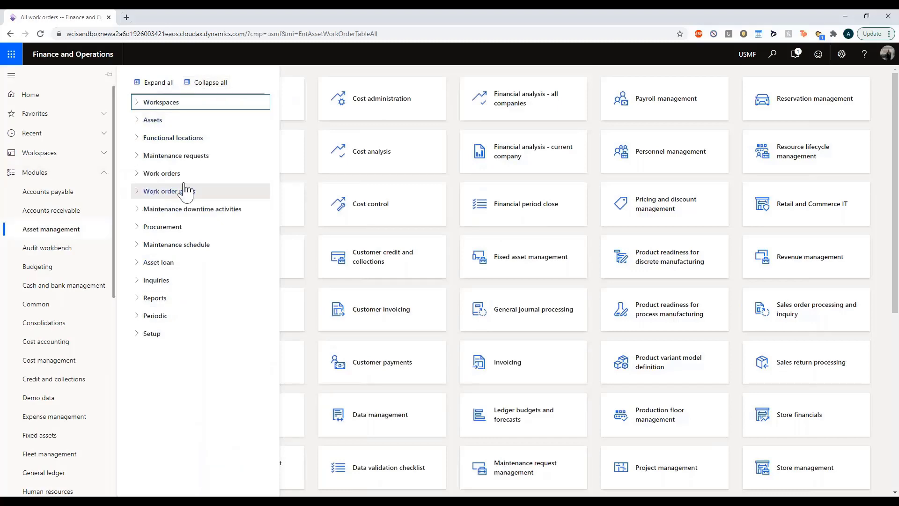
click(173, 138)
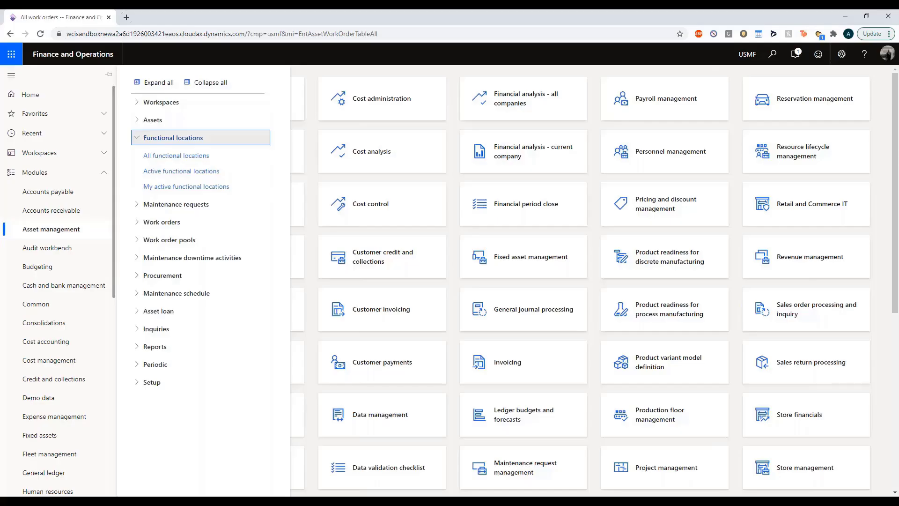
click(230, 159)
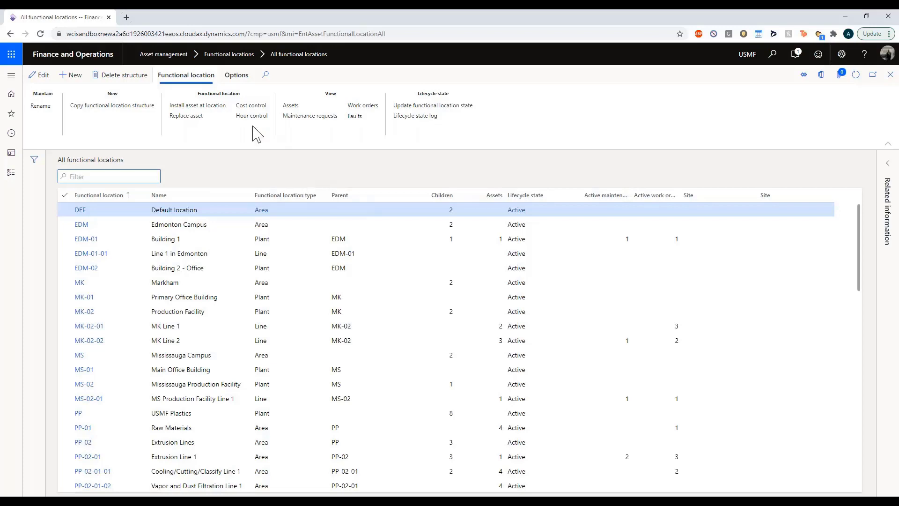
Fill in a new functional location CAL named Calgary Campus, with an empty parent and functional location type Area.
click(77, 81)
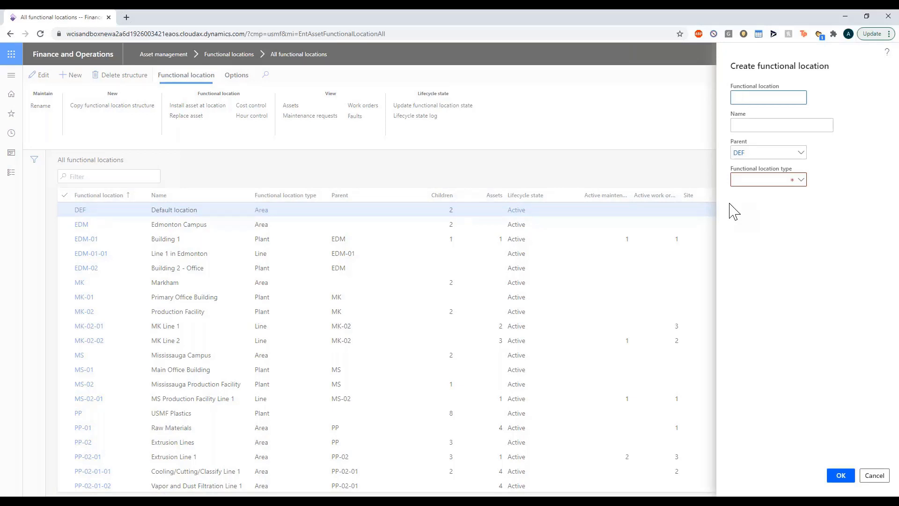
text(CAL)
key(Tab)
text(Calgary)
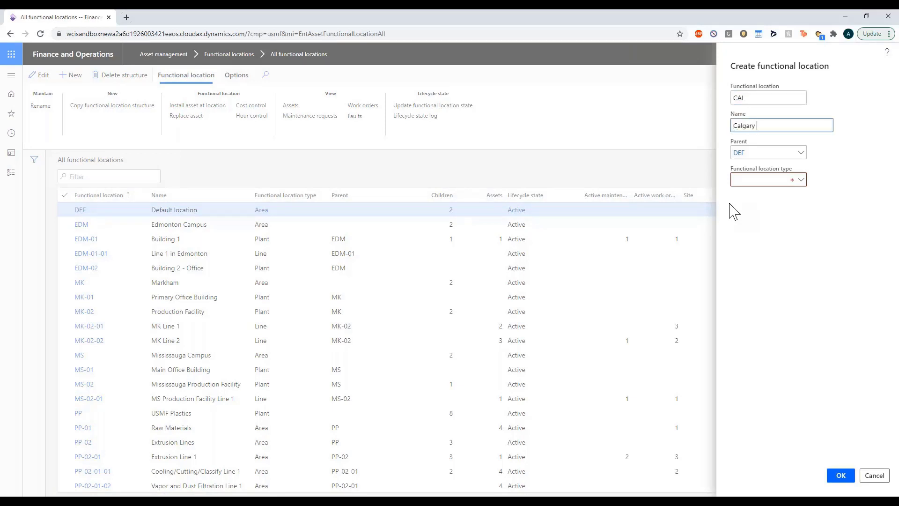
key(Tab)
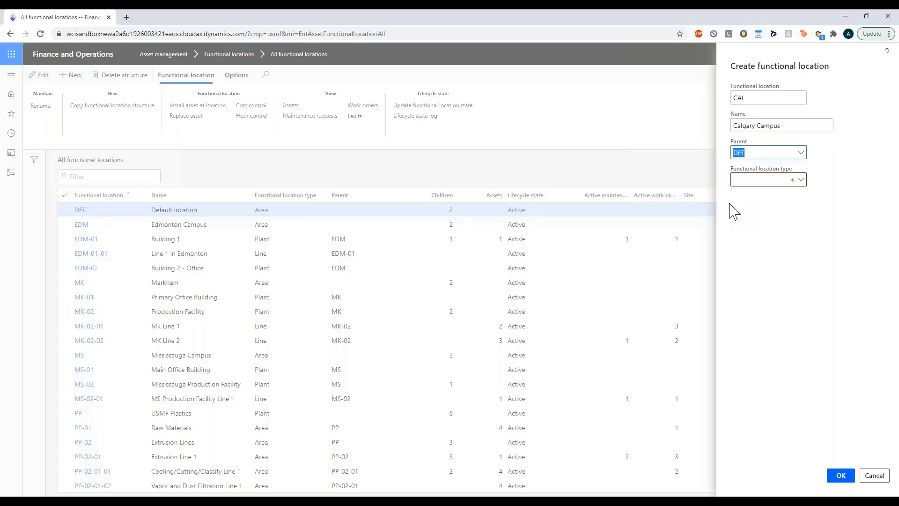
key(BackSpace)
key(Tab)
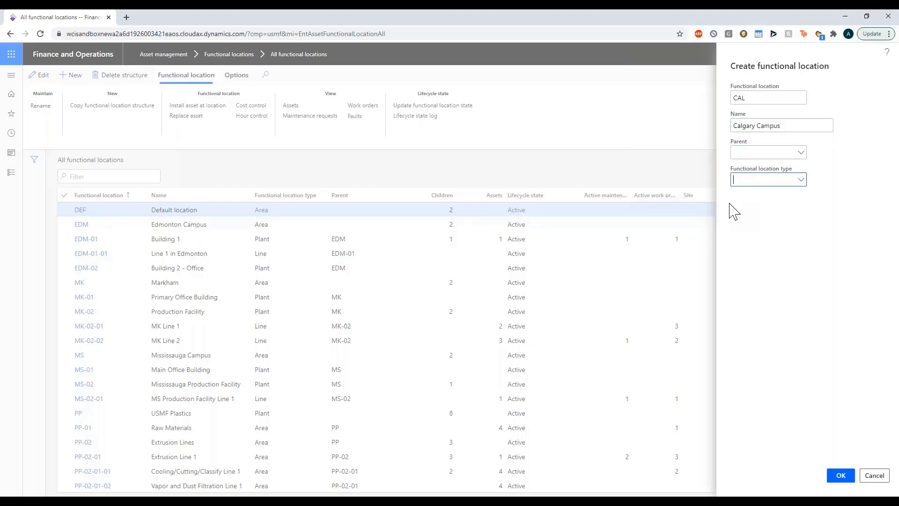
click(802, 181)
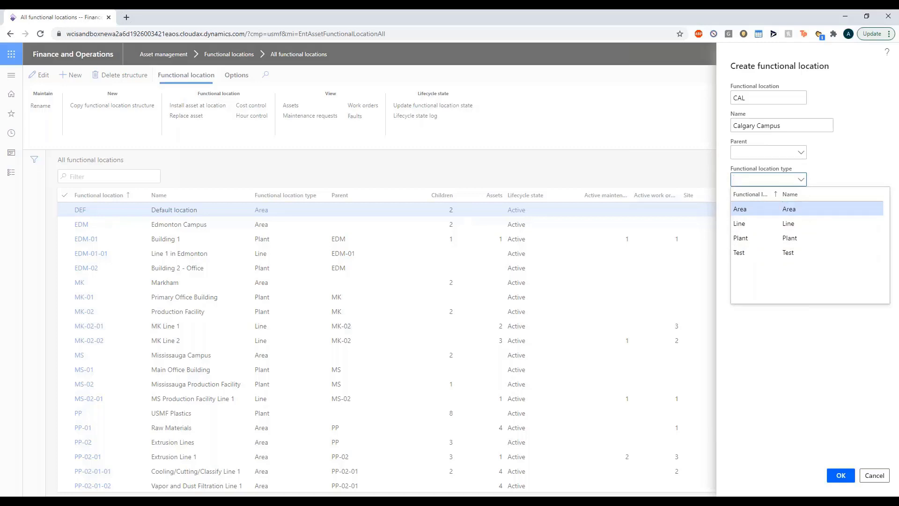
click(809, 210)
click(775, 155)
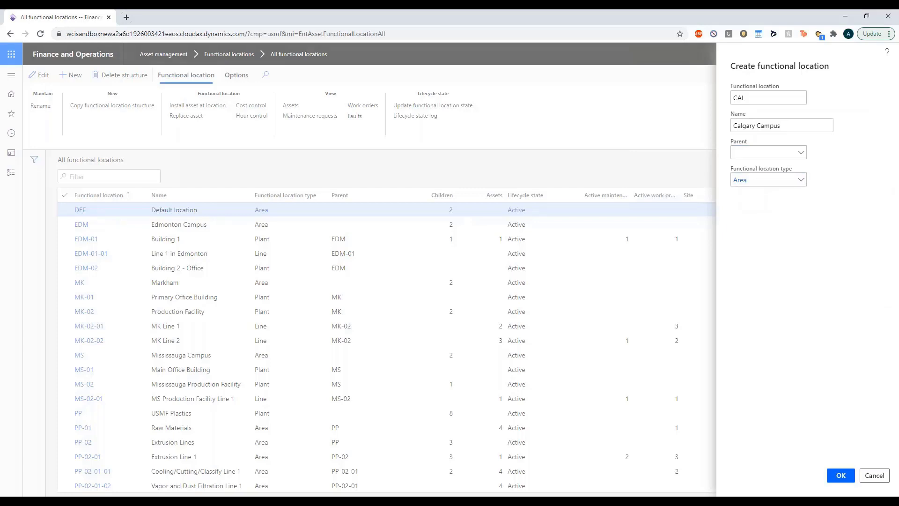
Open the Area functional location type's details and compare its general settings and asset types with the Line and Plant types.
click(740, 179)
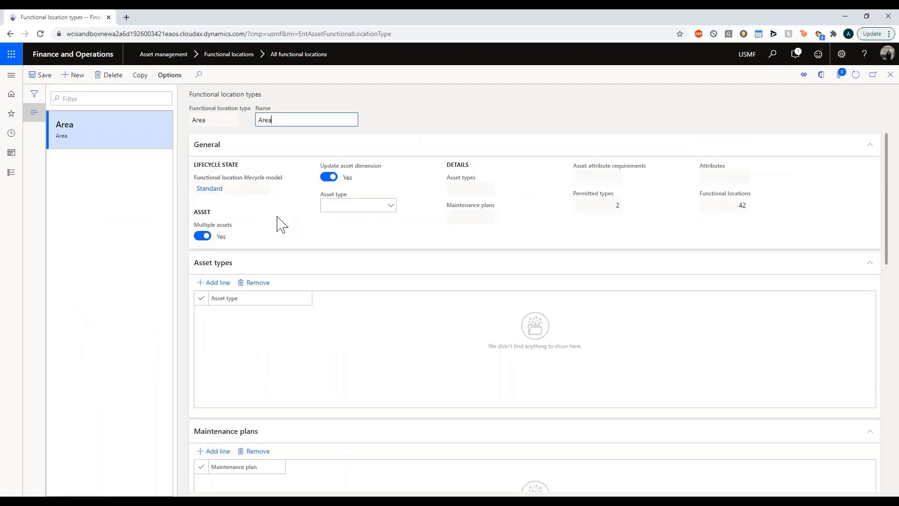
click(109, 76)
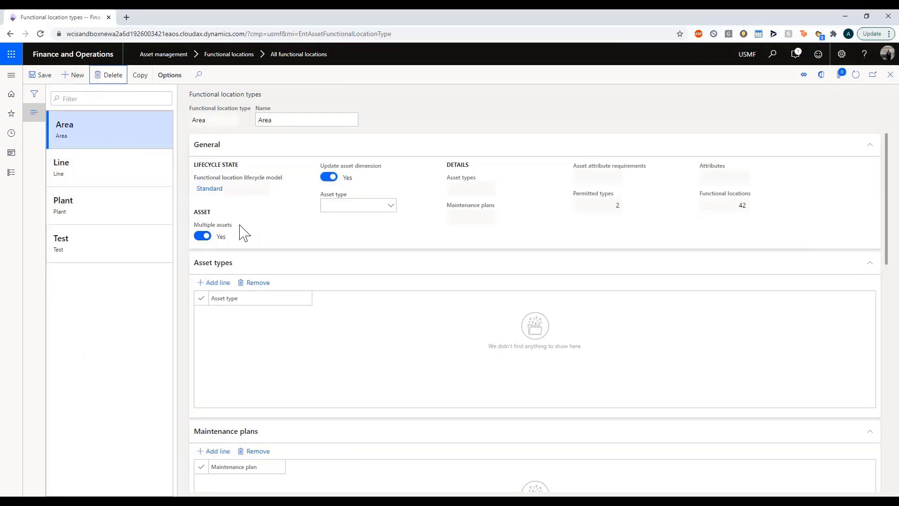
mouse_move(242, 232)
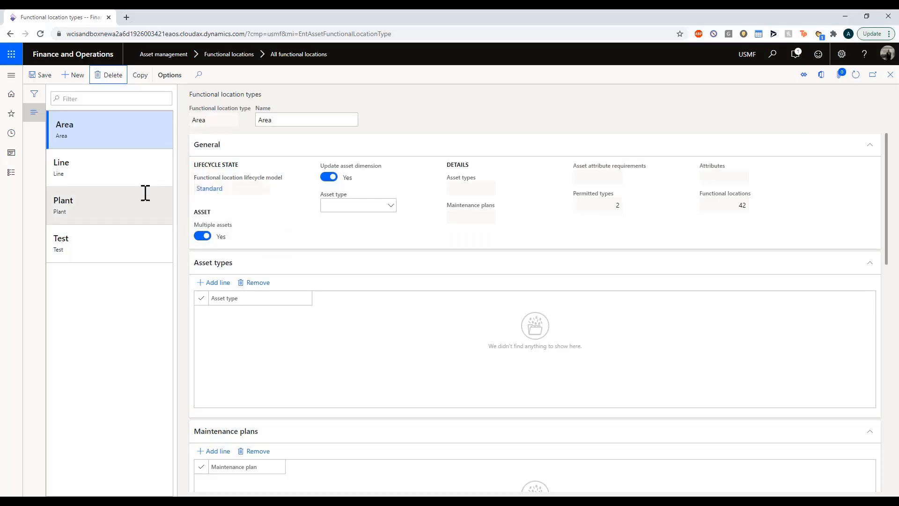
click(127, 181)
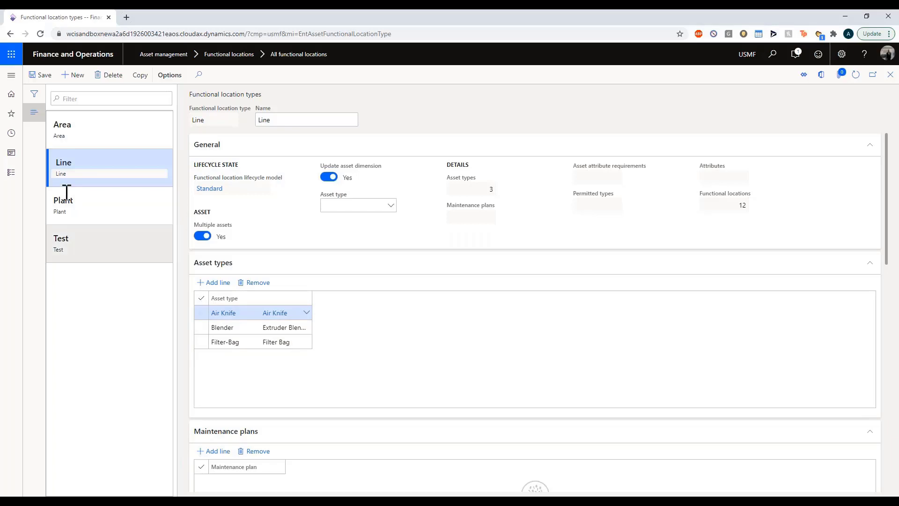
click(145, 230)
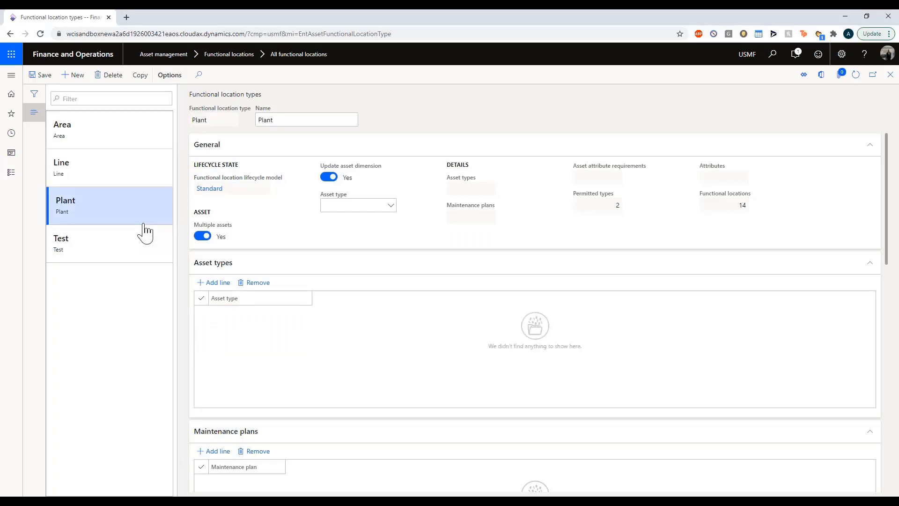
click(108, 179)
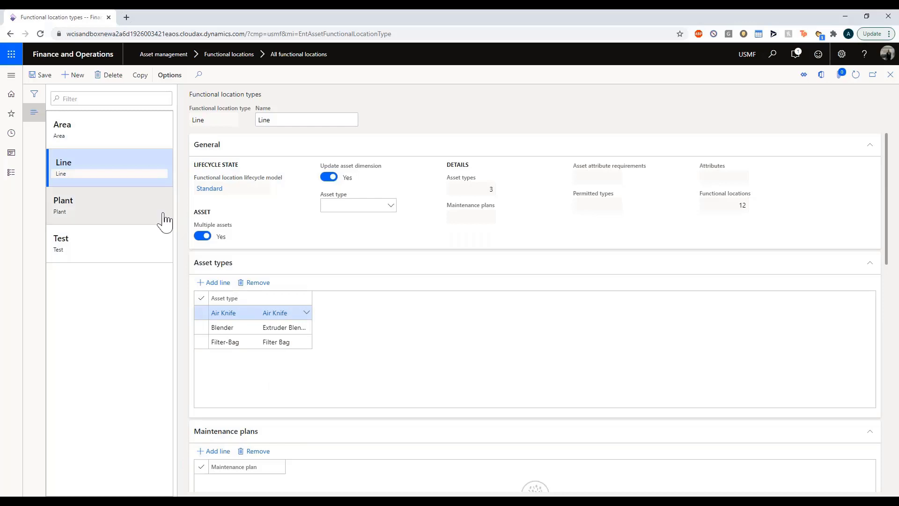
click(128, 143)
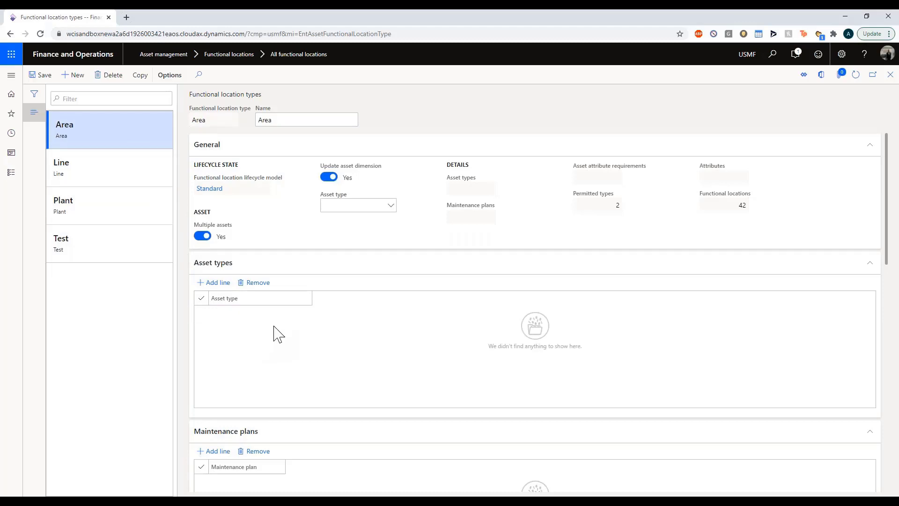
Review the Area type's sections for asset types, maintenance plans, asset attribute requirements, permitted types and attributes.
scroll(273, 325, down, 1)
scroll(275, 331, down, 2)
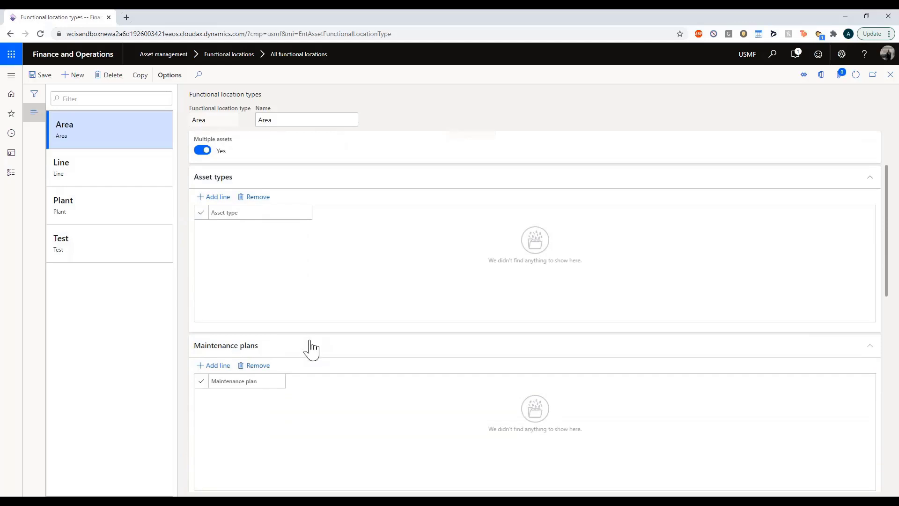
scroll(313, 351, down, 1)
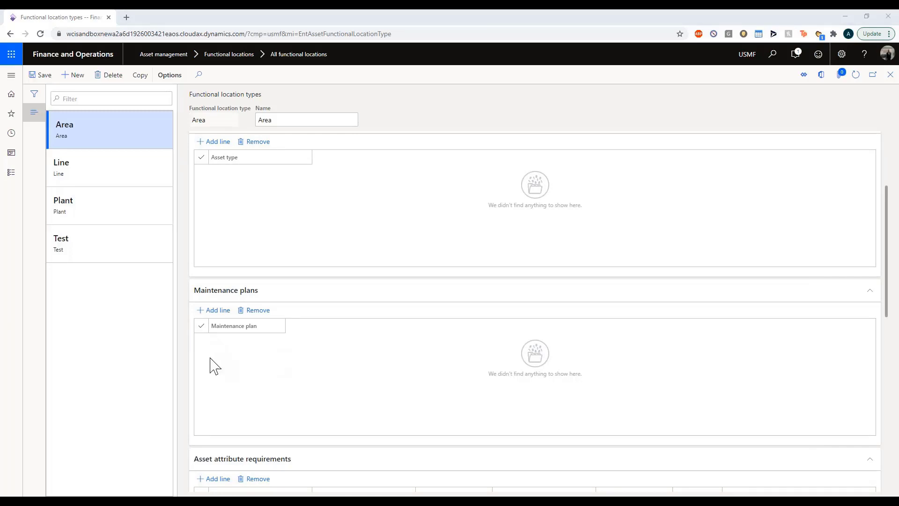
scroll(279, 374, down, 1)
scroll(281, 381, down, 3)
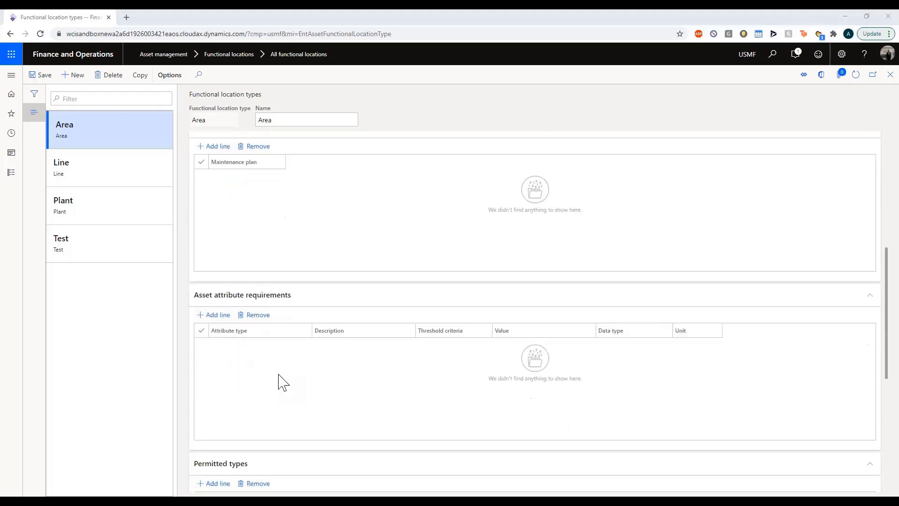
scroll(291, 382, down, 1)
scroll(293, 361, down, 2)
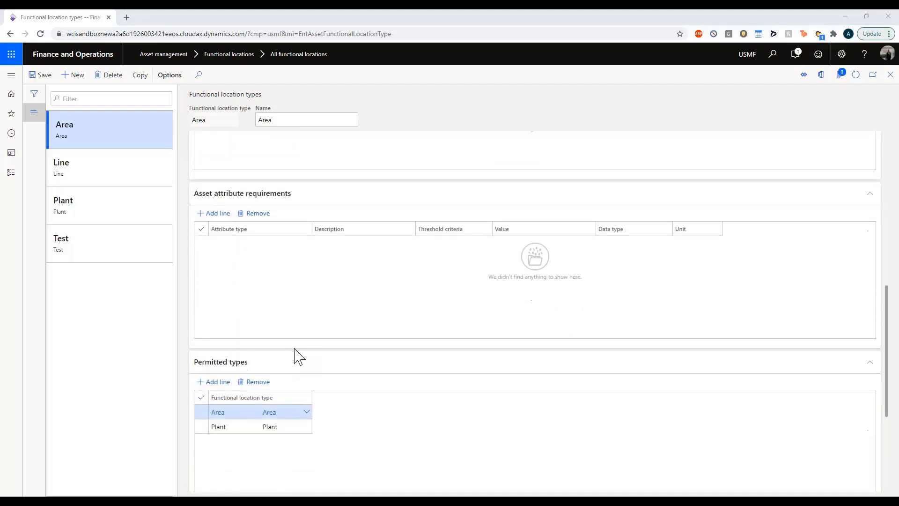
scroll(300, 421, down, 3)
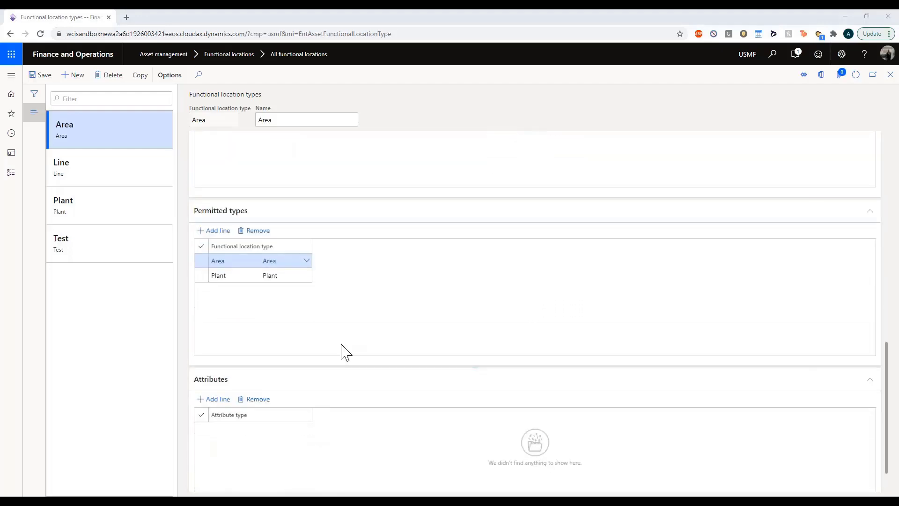
Examine the Area and Plant entries among the Area type's permitted types.
scroll(340, 350, up, 1)
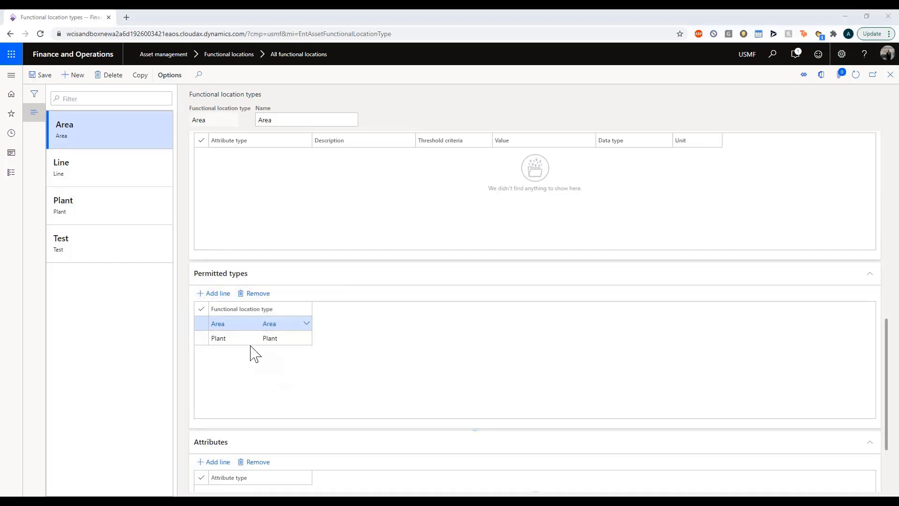
click(206, 328)
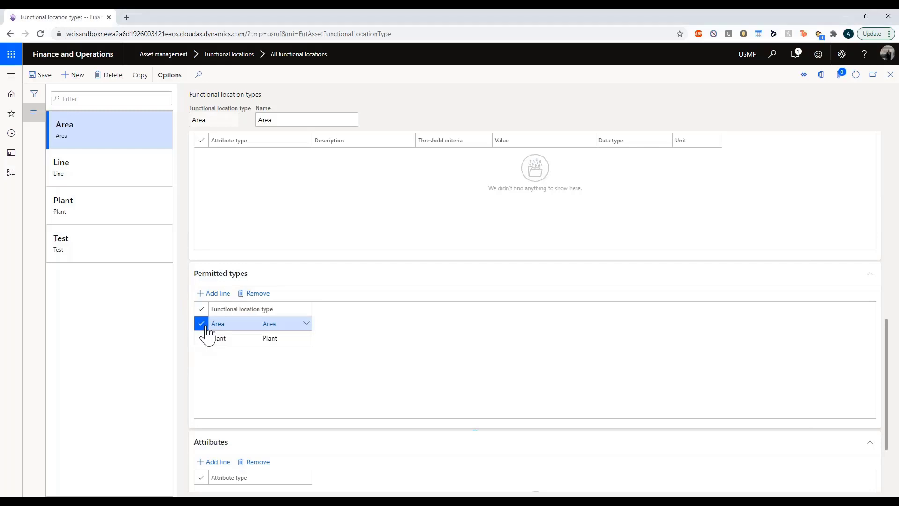
click(203, 339)
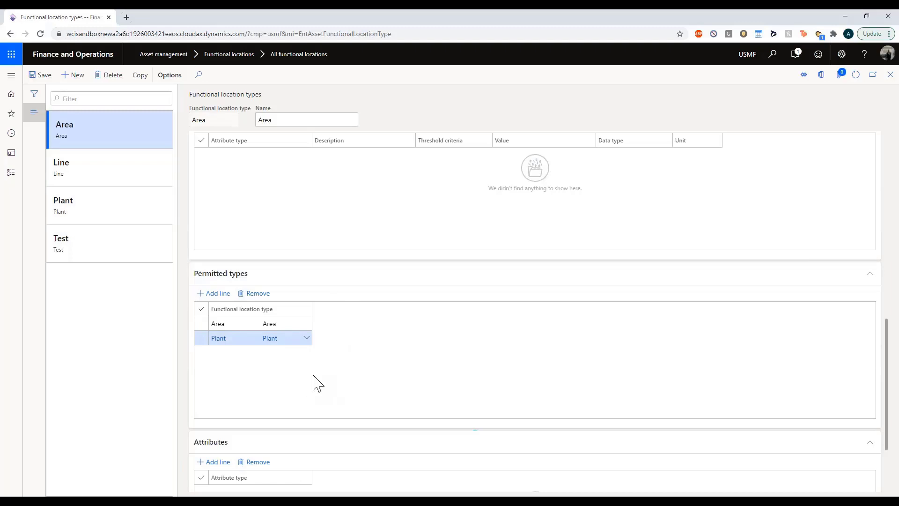
scroll(321, 377, down, 2)
Open the Area type's Standard functional location lifecycle model to view its selected lifecycle states.
scroll(331, 375, up, 6)
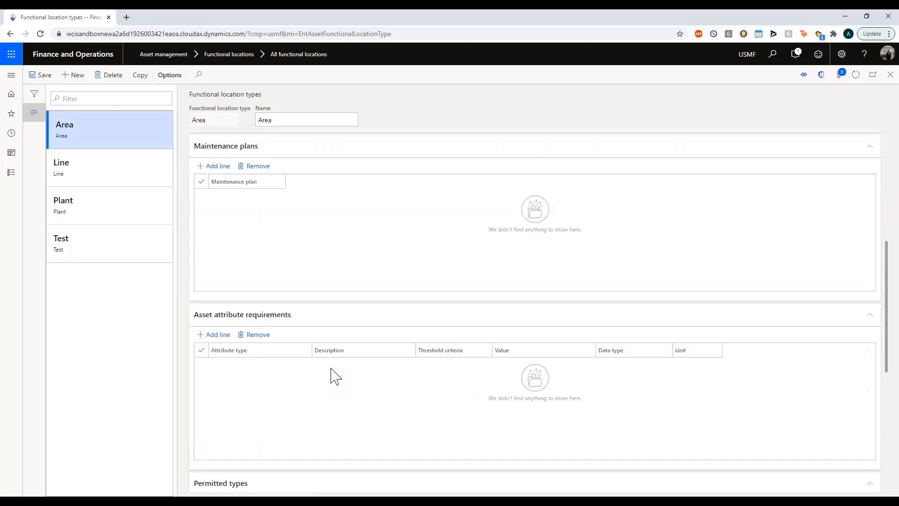
scroll(331, 374, up, 5)
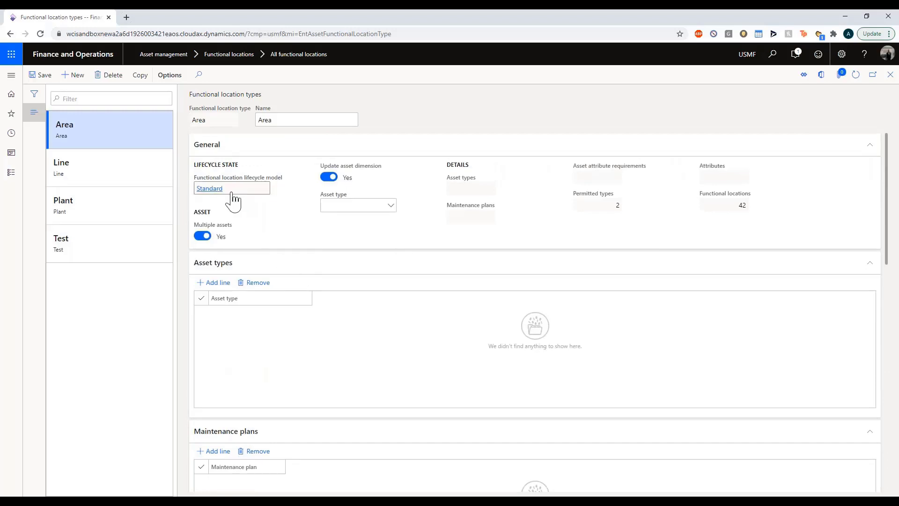
click(217, 192)
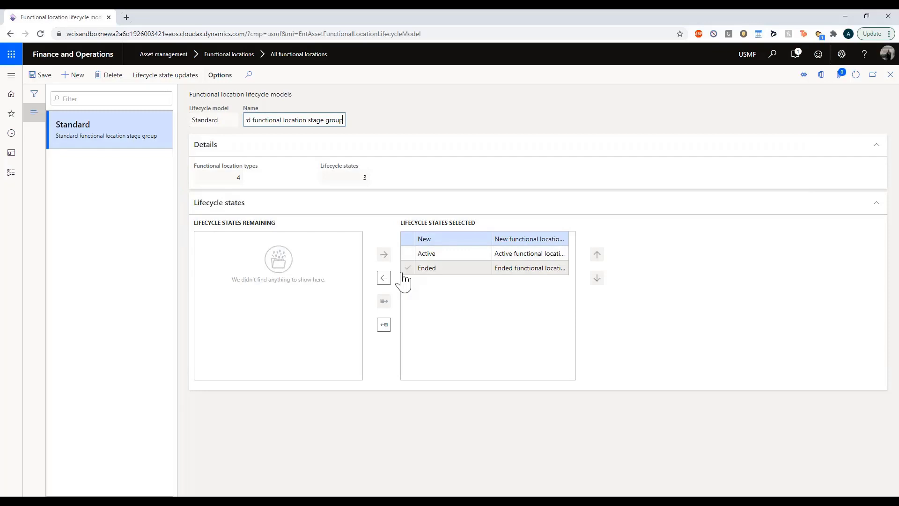
Duplicate the browser tab, and in the copy open Asset management's functional location lifecycle states setup to view the New state's settings.
right_click(96, 18)
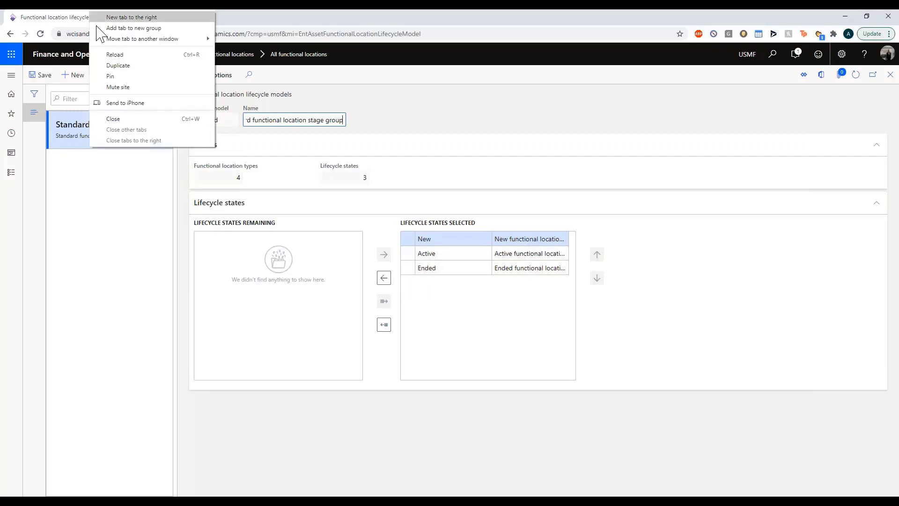
click(107, 64)
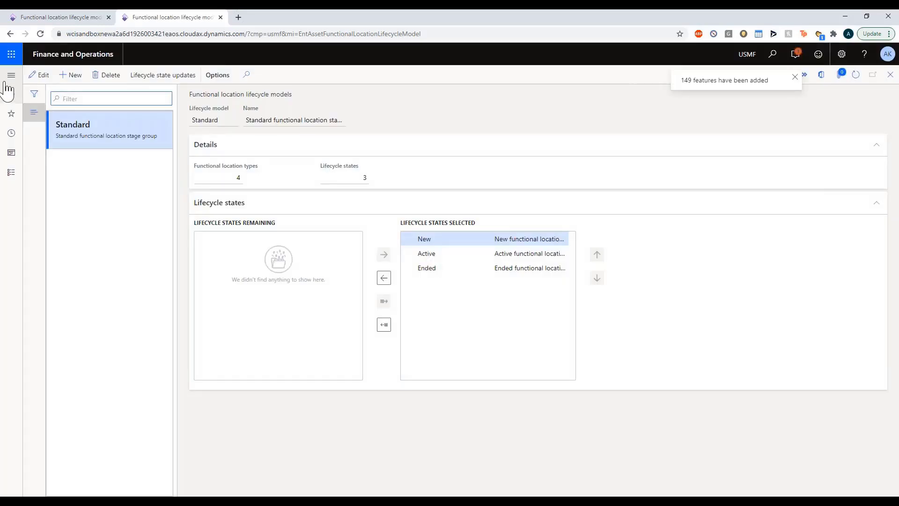
click(12, 75)
click(42, 219)
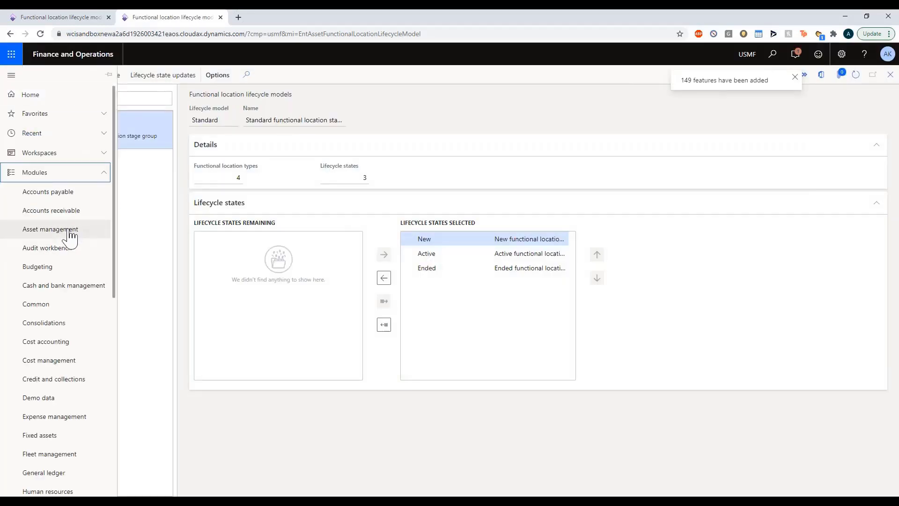
click(70, 229)
click(206, 383)
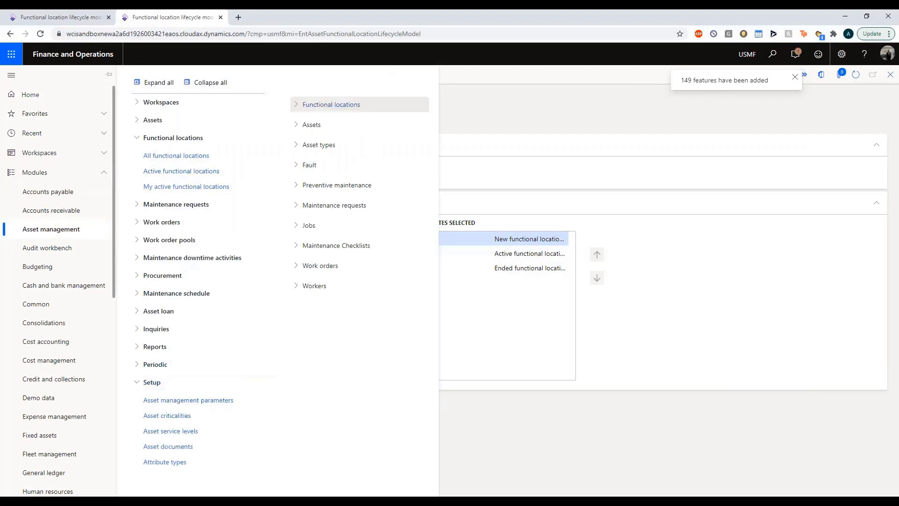
click(359, 104)
click(324, 153)
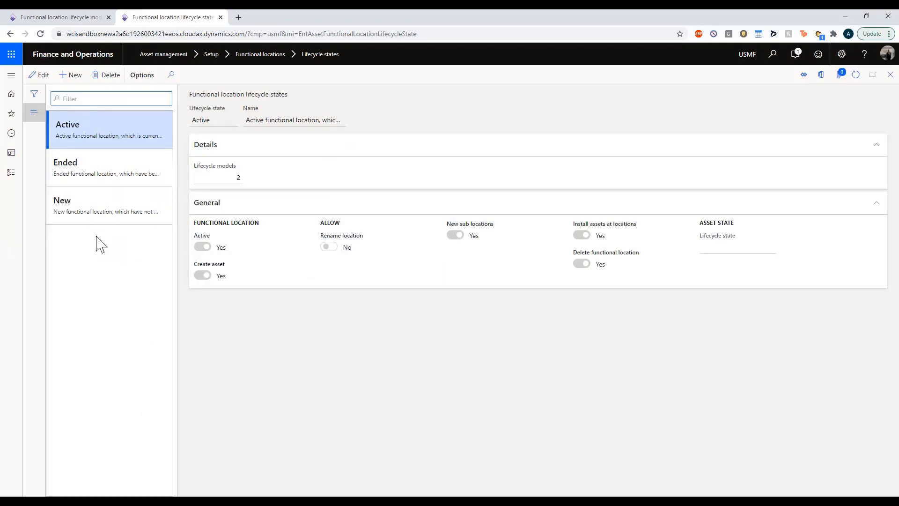
click(92, 206)
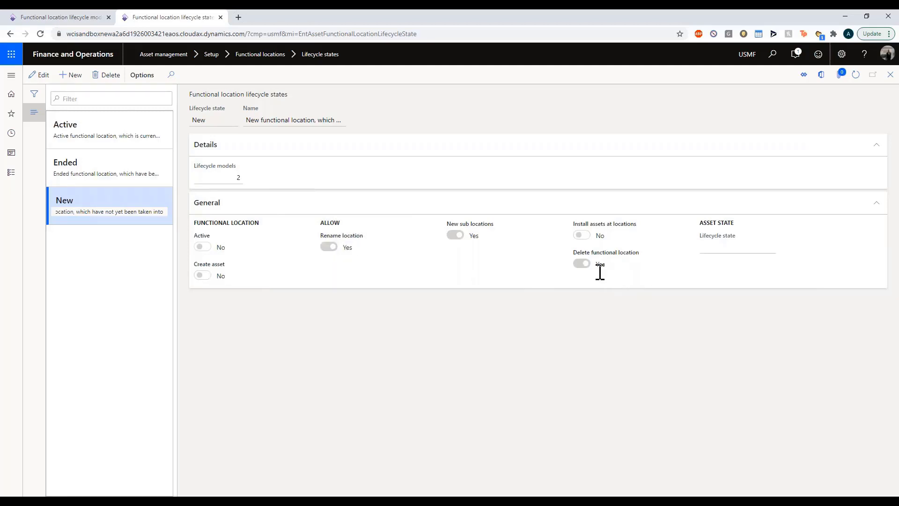
Review the settings of the Active and Ended functional location lifecycle states, and return to the Standard lifecycle model.
click(123, 122)
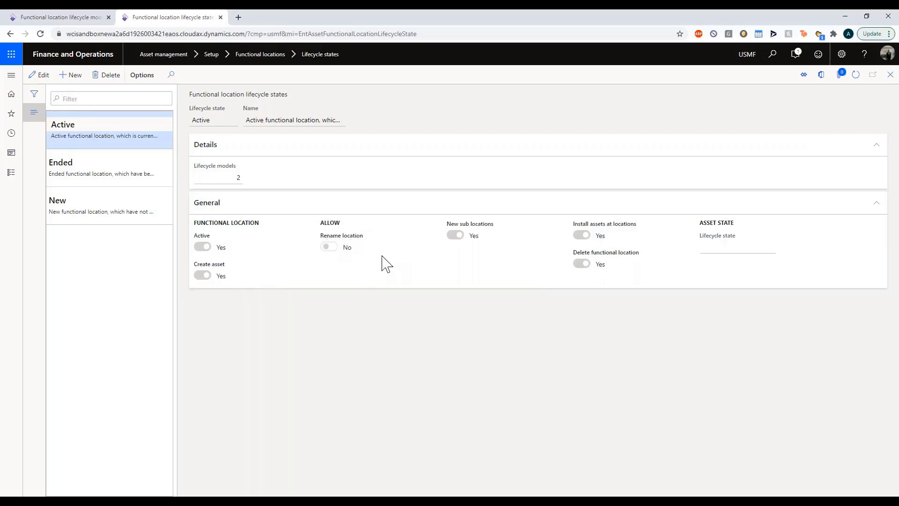
click(124, 169)
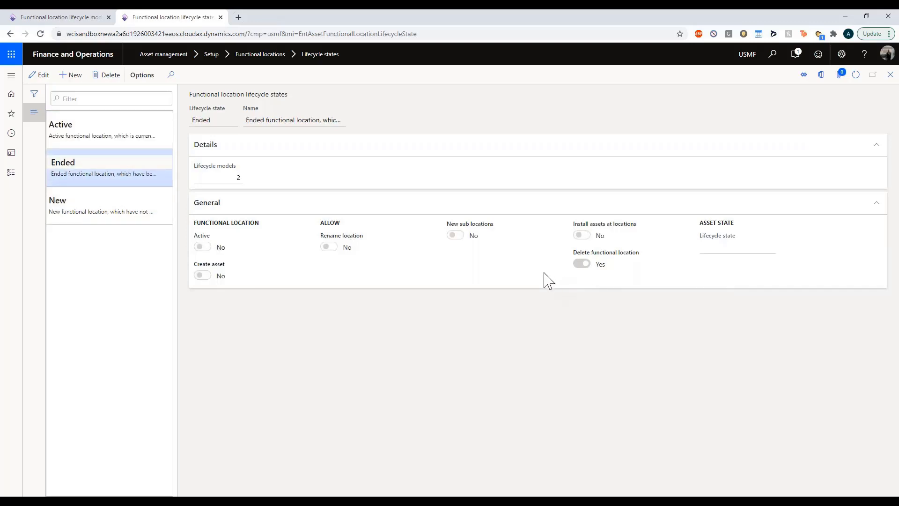
click(70, 17)
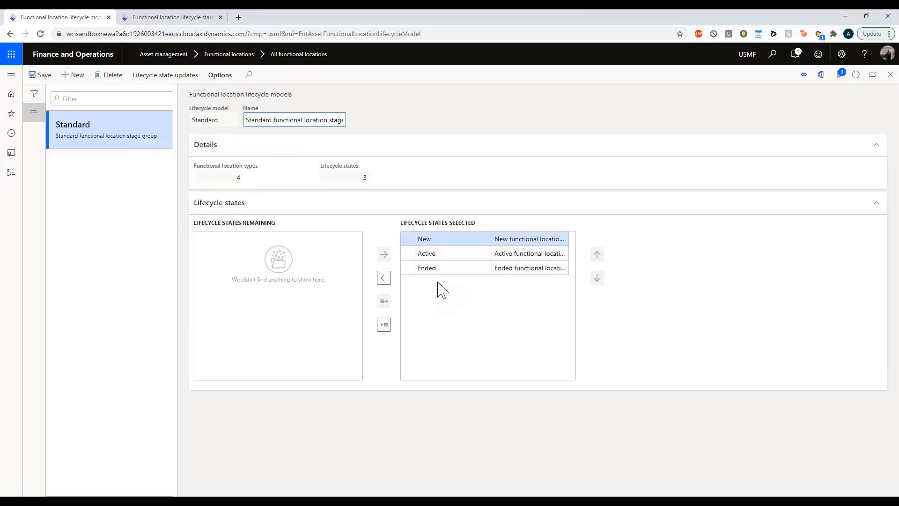
Review the Standard model's allowed lifecycle state updates for New, Active and Ended, and close the lifecycle models page.
click(187, 79)
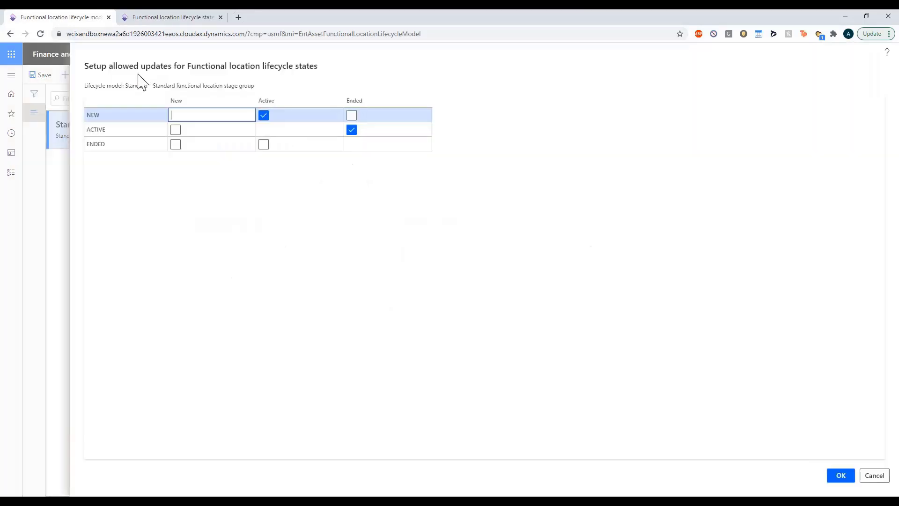
click(117, 119)
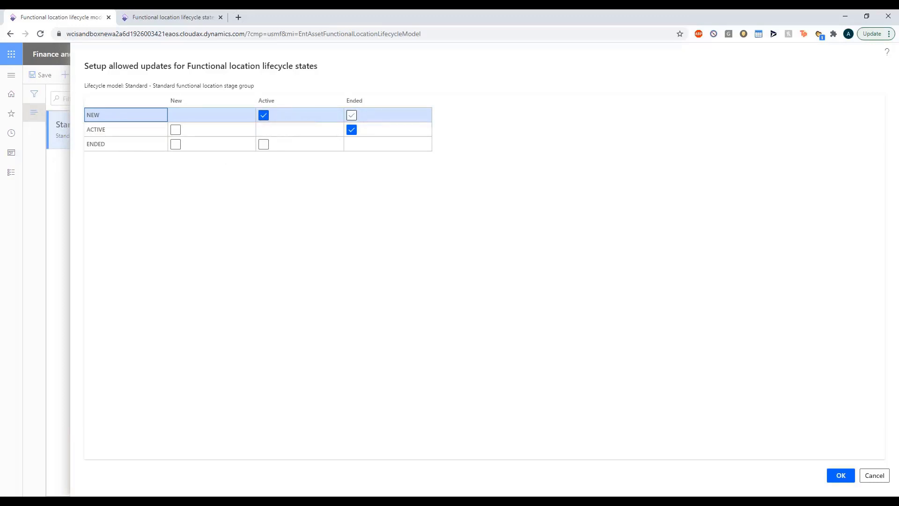
click(120, 130)
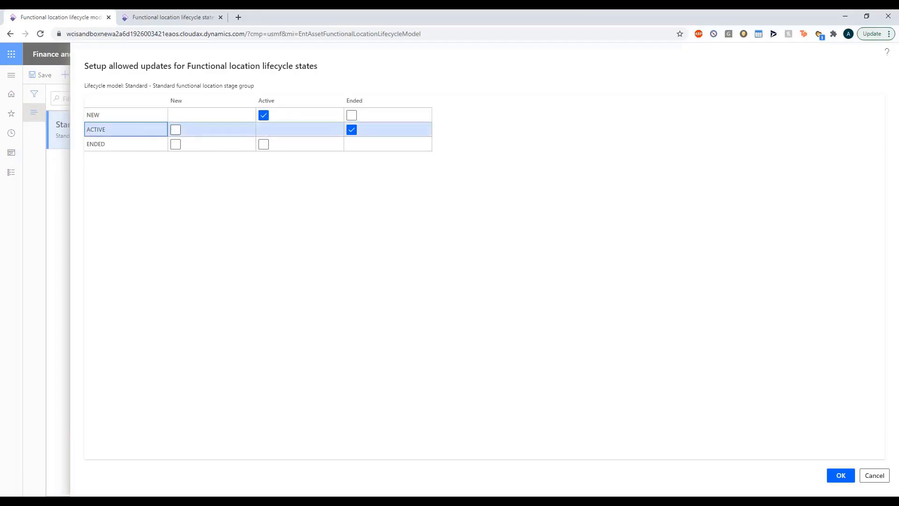
click(118, 146)
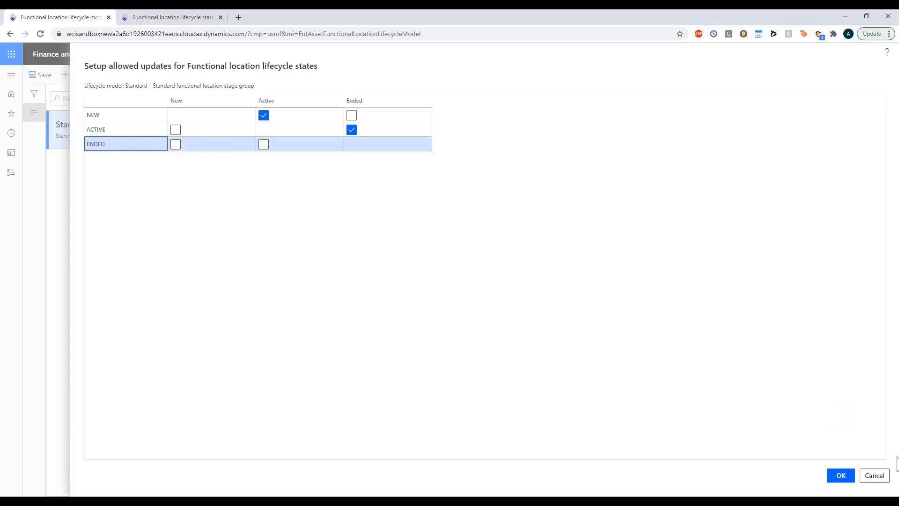
click(837, 474)
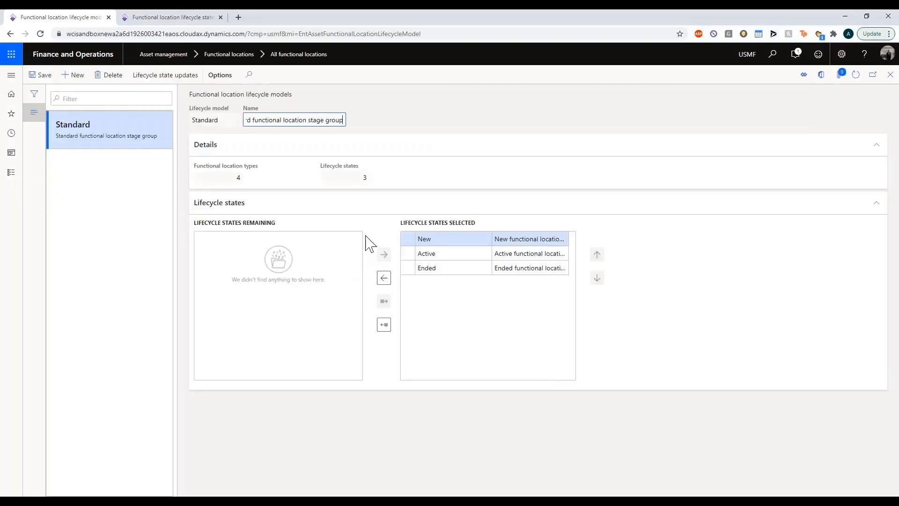
click(890, 75)
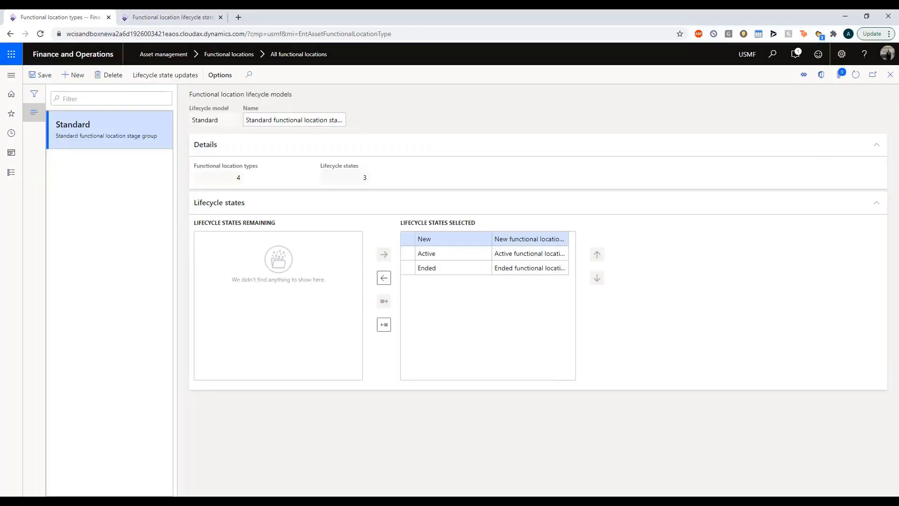
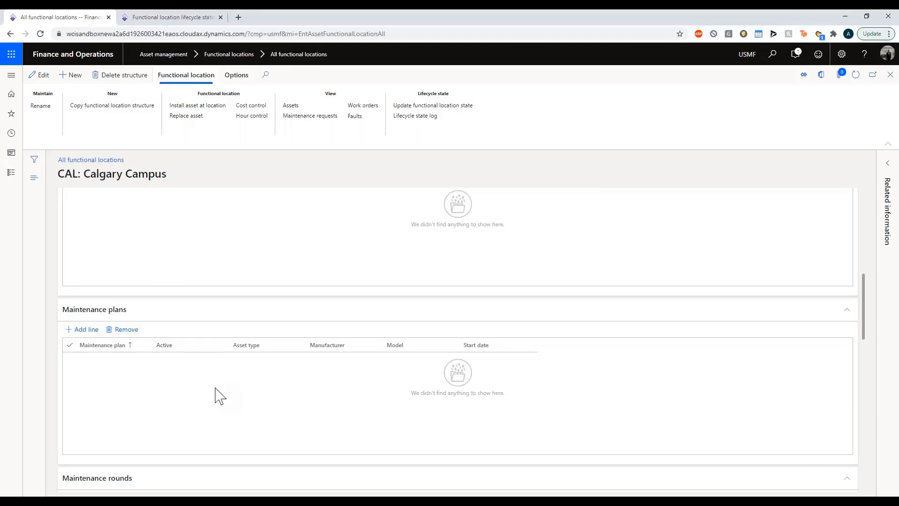
Examine the Calgary Campus location's maintenance plans, maintenance rounds, address, workers and financial dimensions sections, and return to its general details.
scroll(220, 392, down, 1)
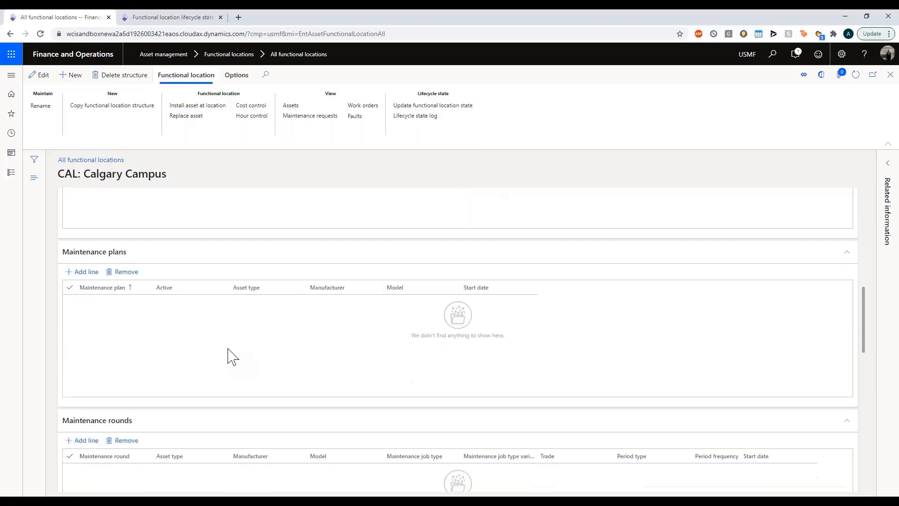
scroll(197, 347, down, 3)
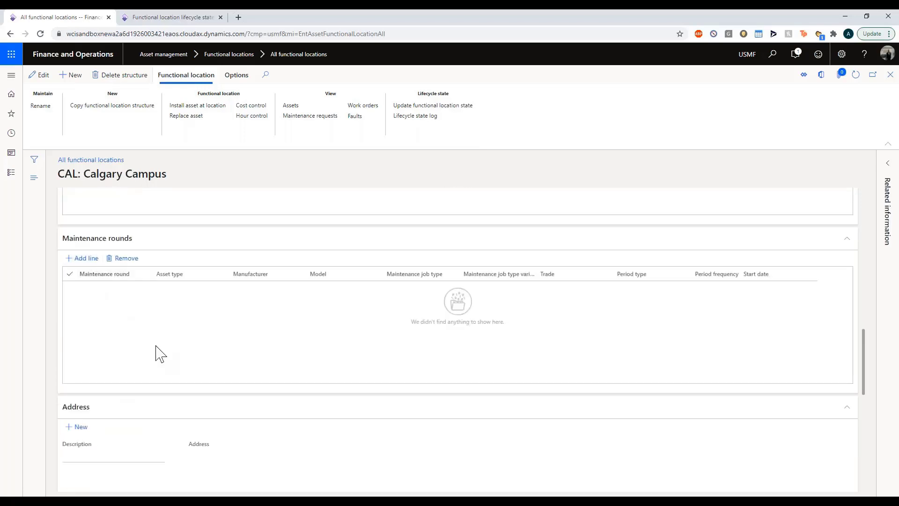
scroll(159, 351, up, 2)
scroll(169, 344, down, 2)
scroll(201, 356, down, 4)
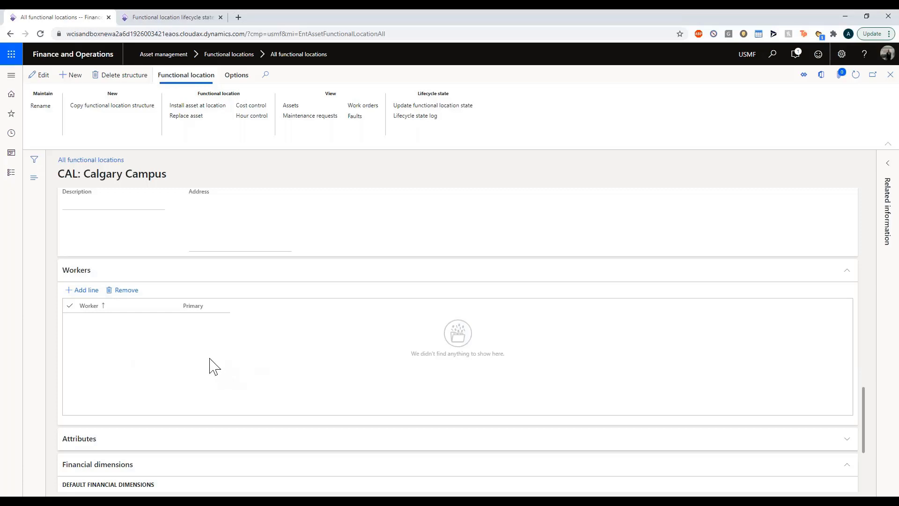
scroll(178, 349, down, 3)
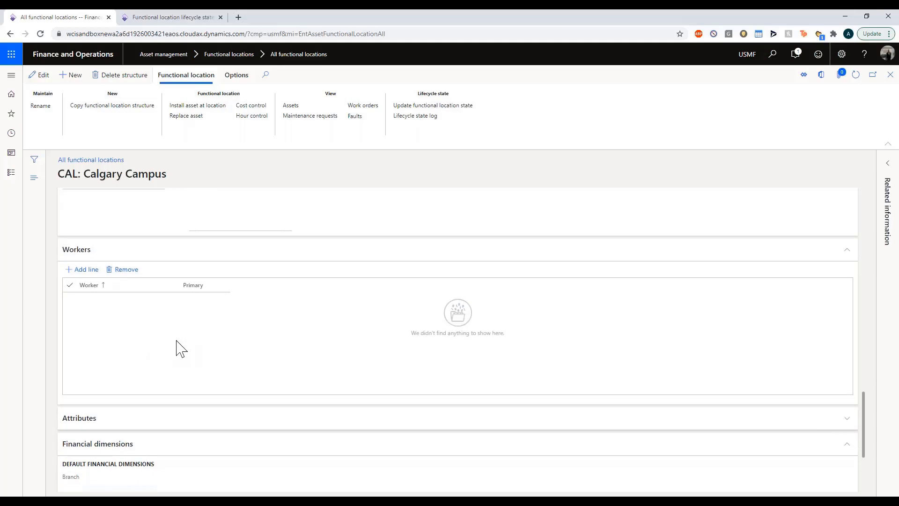
scroll(129, 398, down, 1)
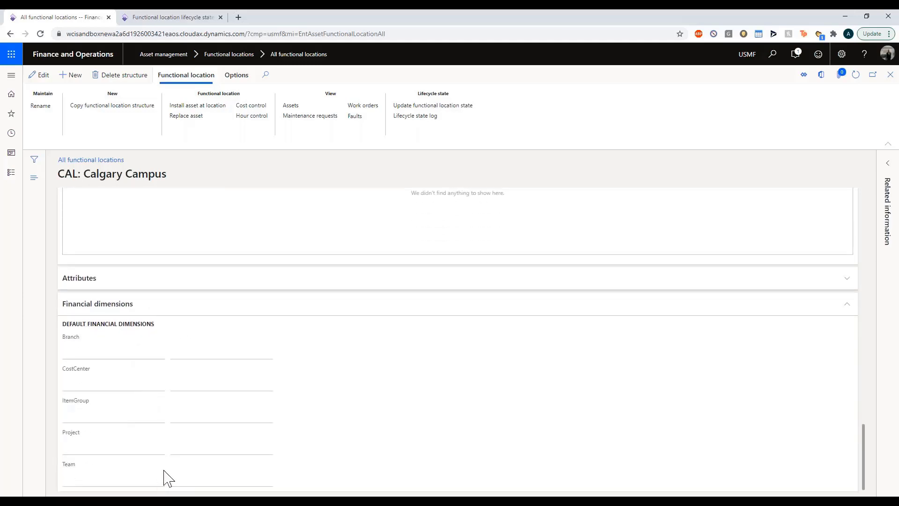
scroll(169, 464, up, 3)
scroll(169, 463, up, 15)
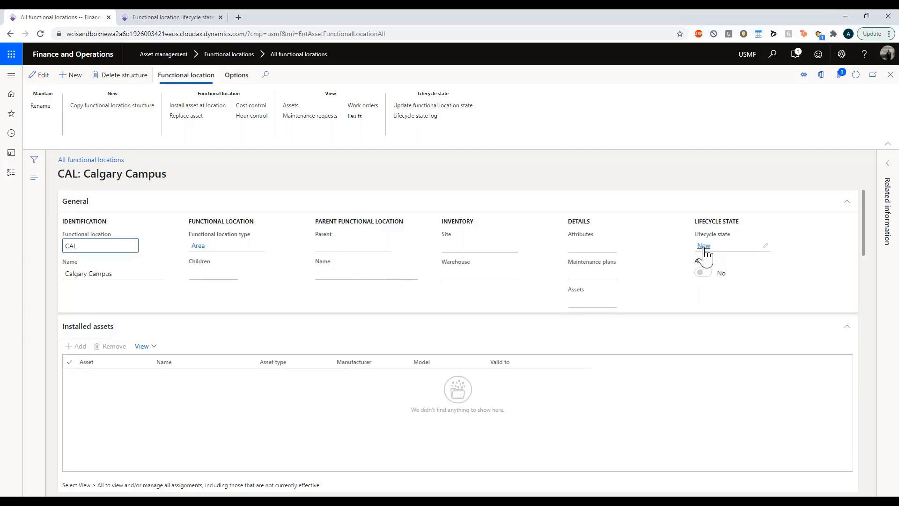
Start a new functional location CAL-01 under parent CAL, named "Office Building in Calgary Campus".
click(67, 77)
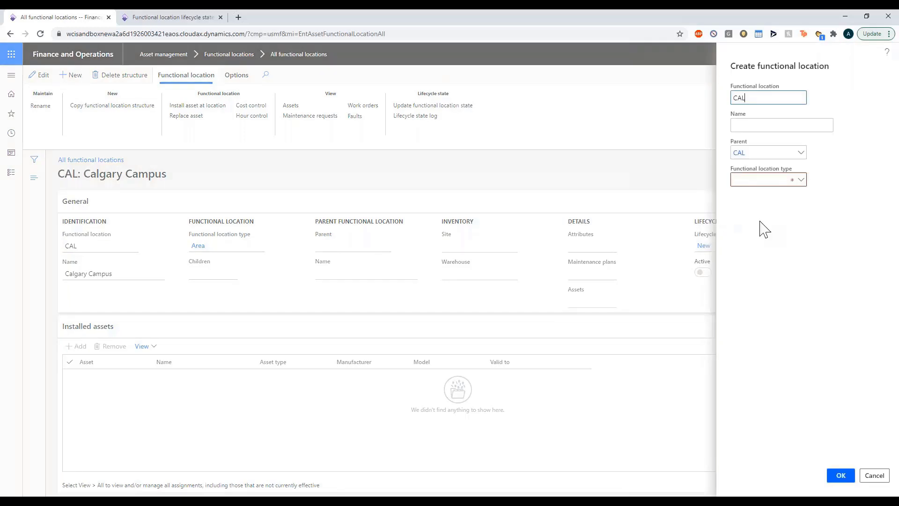
text(-01)
key(Tab)
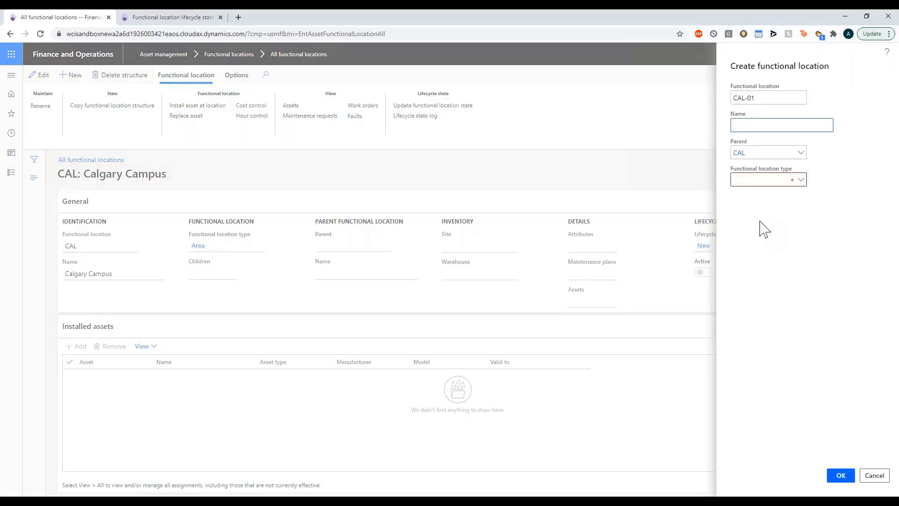
text(Building)
key(ctrl+a)
key(BackSpace)
text(Office Building in Calgary Campus)
key(Tab)
key(Tab)
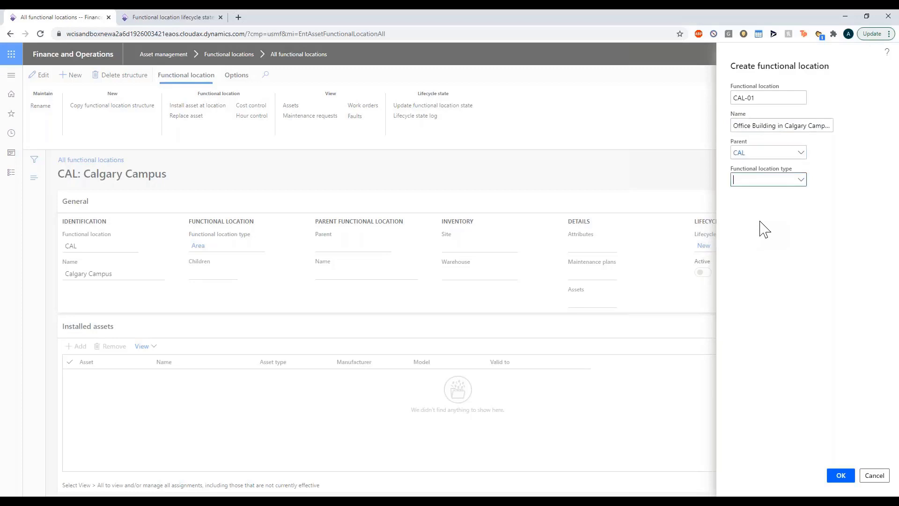
Set the functional location type of CAL-01 to Plant and create the location.
key(alt+Down)
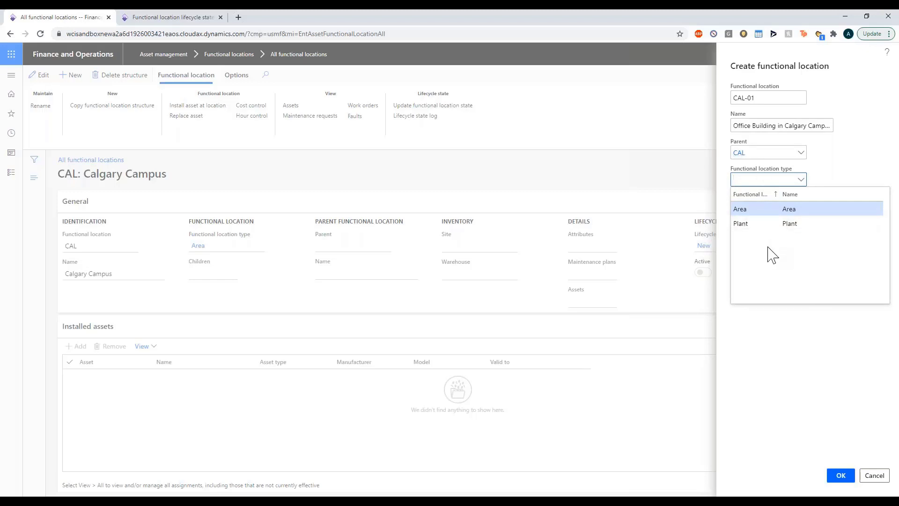
click(760, 228)
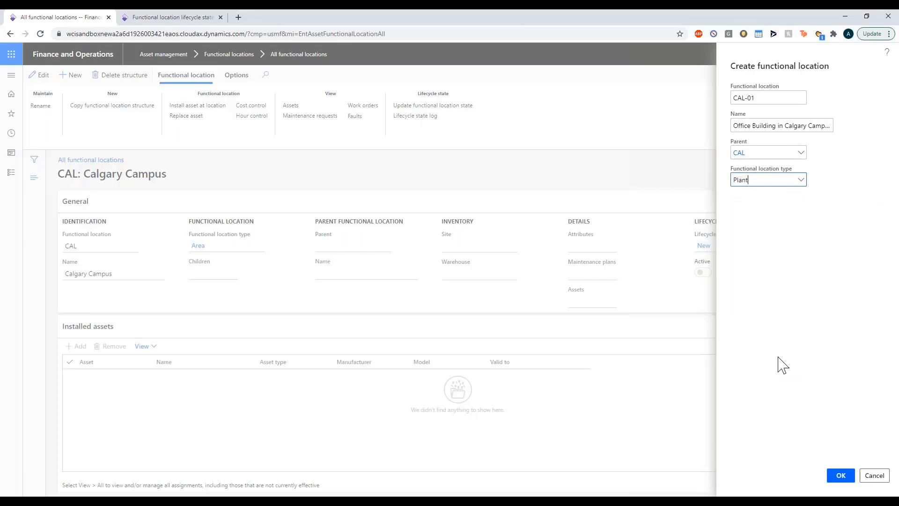
click(840, 475)
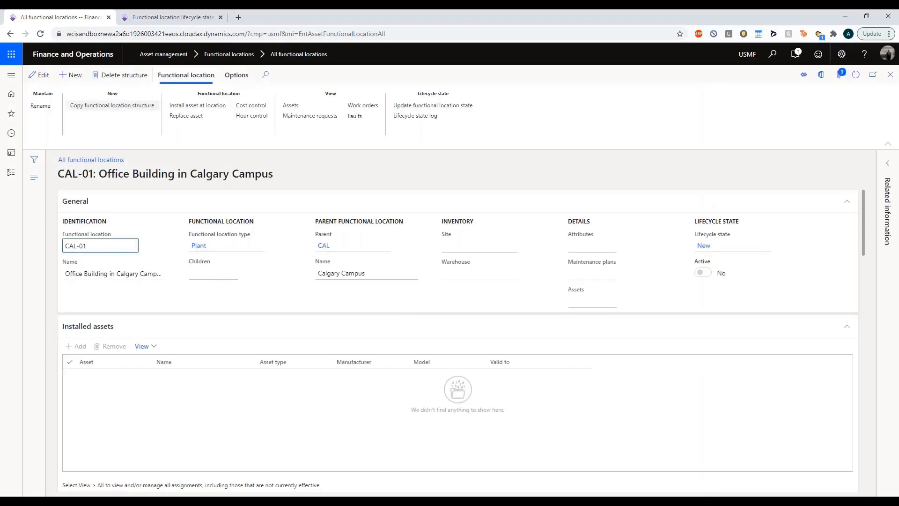
Start a new functional location with the ID CAL-02 and the name "Production Facility in Calgary Campus".
click(72, 76)
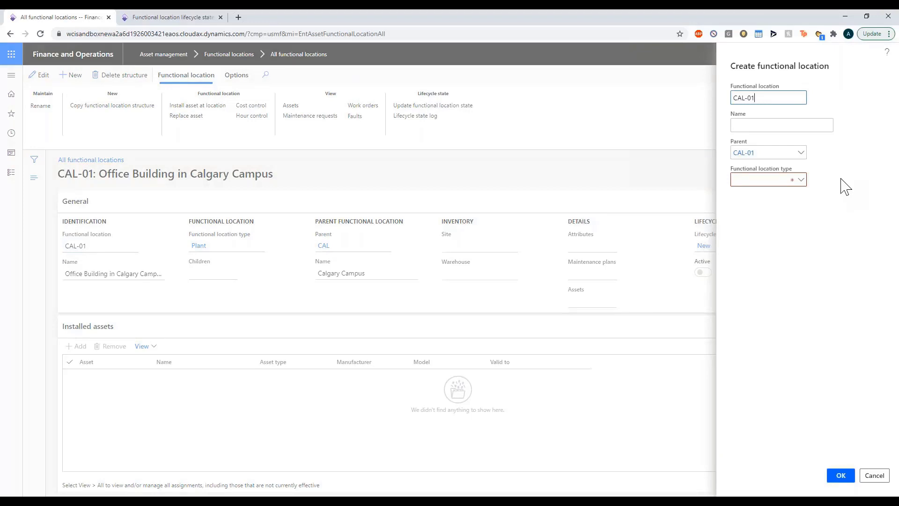
key(BackSpace)
text(2)
key(Tab)
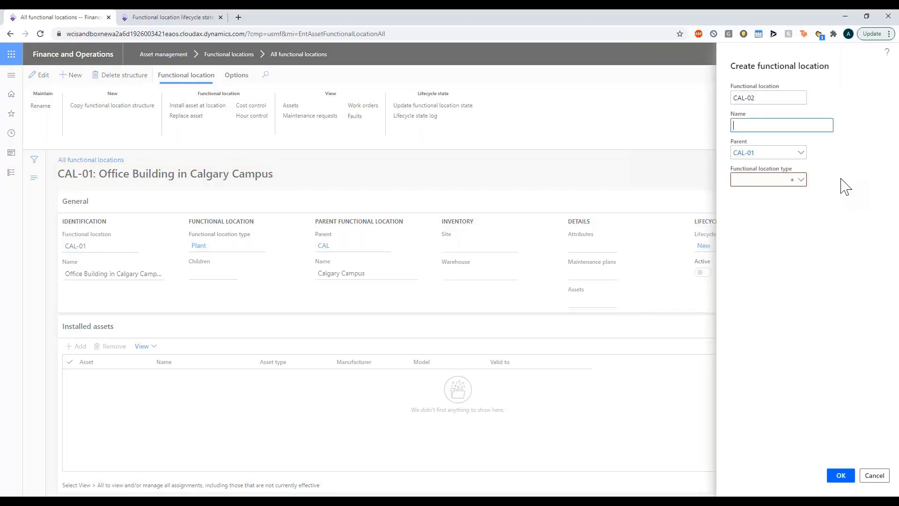
text(Production)
text( Facility in Calgar)
text(y Campus)
Check the location types available for CAL-02, and change its parent to CAL.
key(Tab)
key(alt+Down)
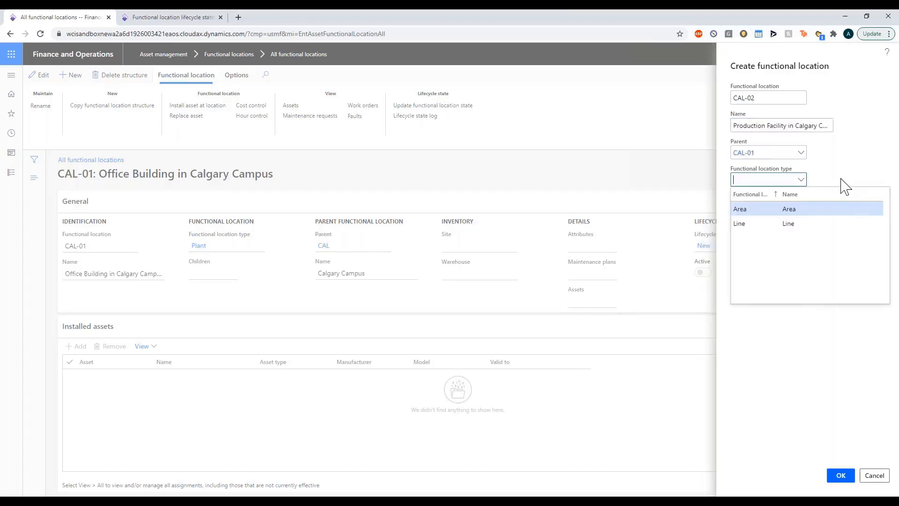
key(Down)
key(Up)
key(shift+Tab)
key(End)
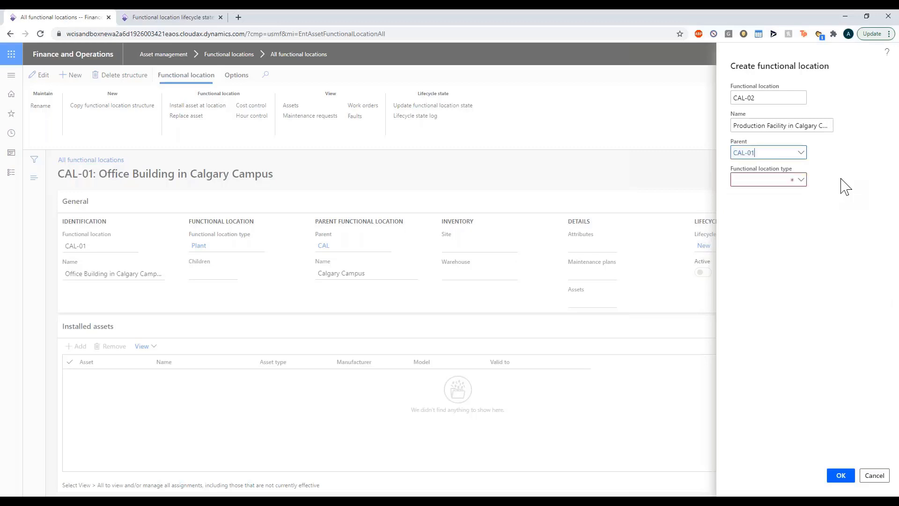
key(BackSpace)
key(BackSpace)
key(BackSpace)
Set the functional location type of CAL-02 to Plant and create the location.
key(Tab)
key(alt+Down)
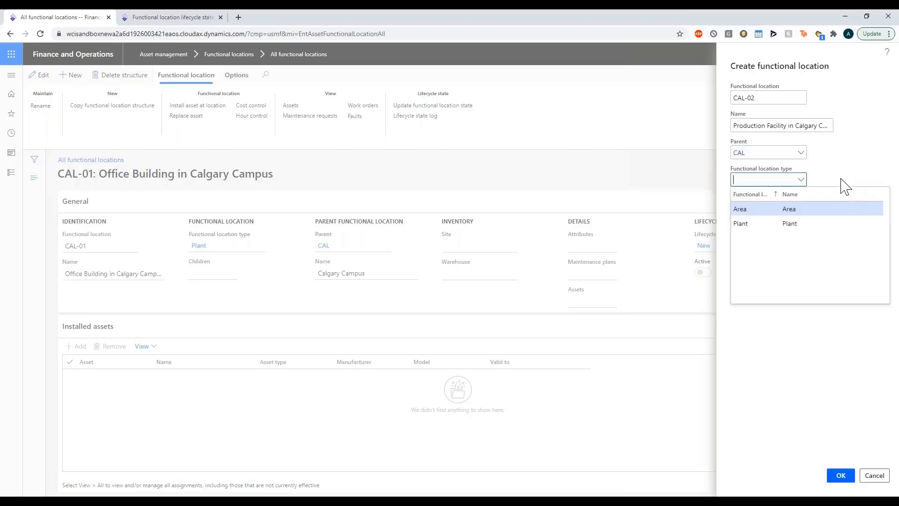
key(Down)
key(Return)
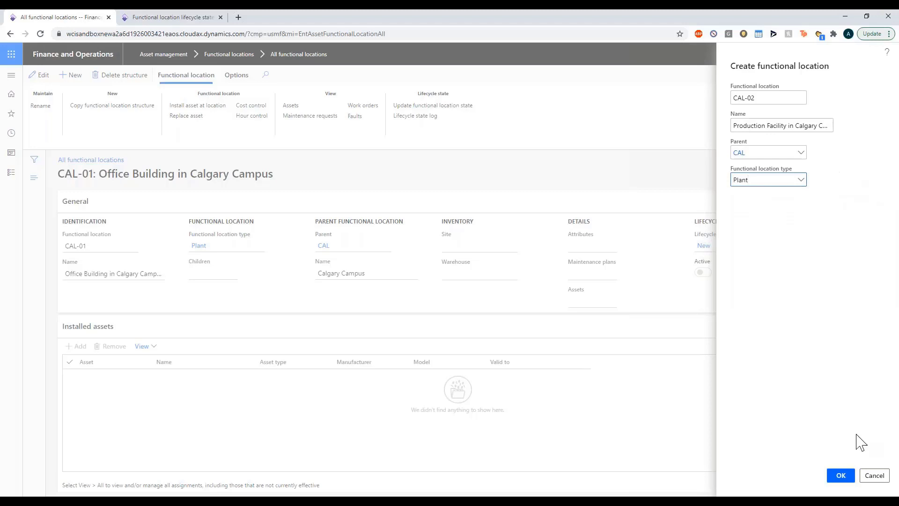
click(841, 476)
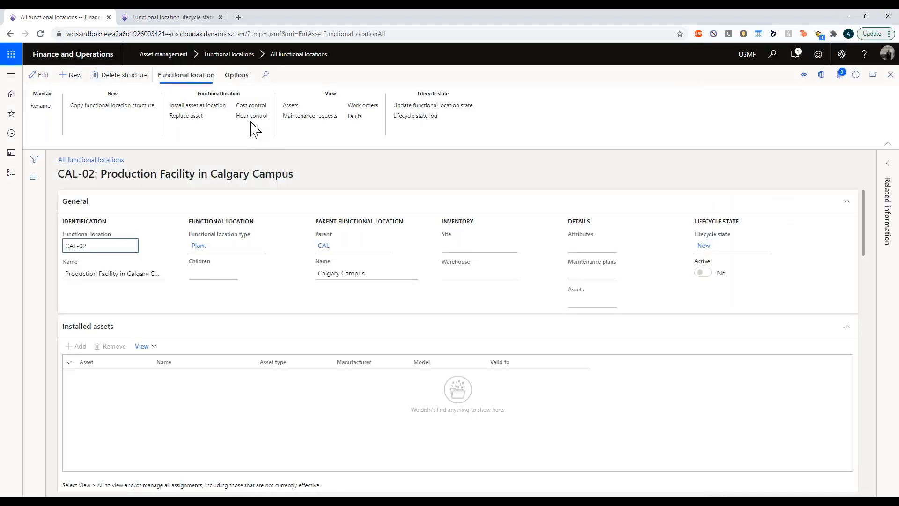
Start a new functional location CAL-02-01 under parent CAL-02, named "Line 1 in Calgary".
click(72, 76)
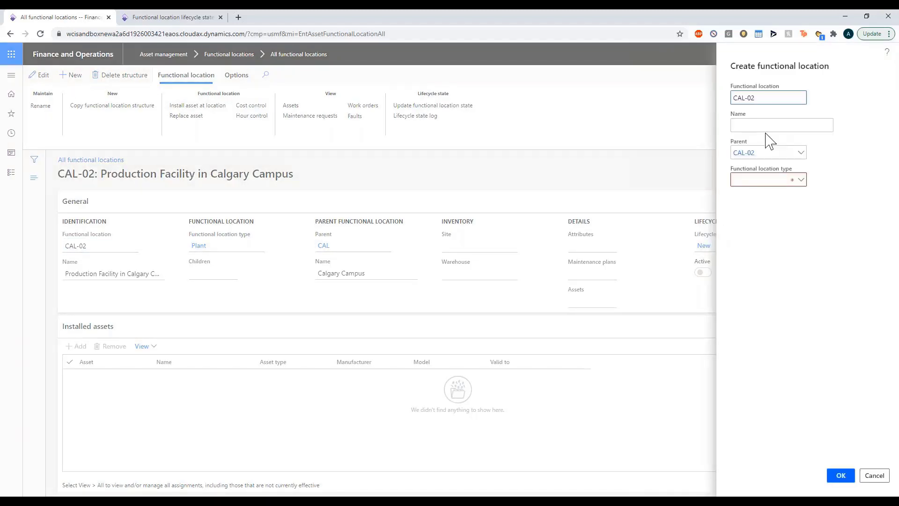
text(-01)
key(Tab)
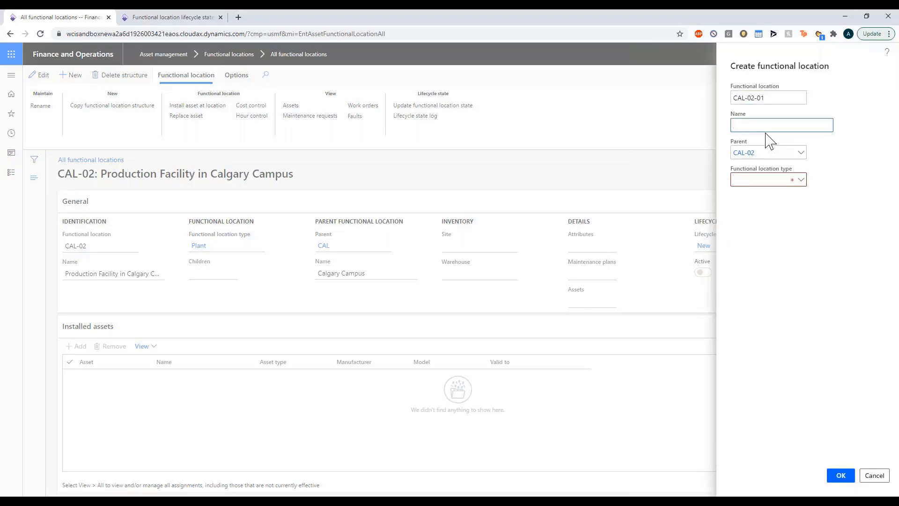
text(Line 1 in Calgary)
Keep CAL-02 as the parent of CAL-02-01, set its functional location type to Line, and create the location.
key(Tab)
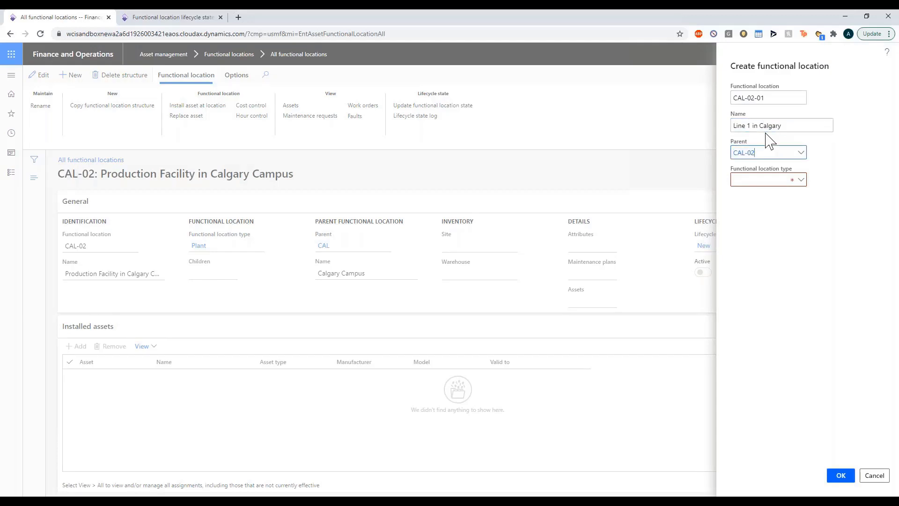
key(alt+Down)
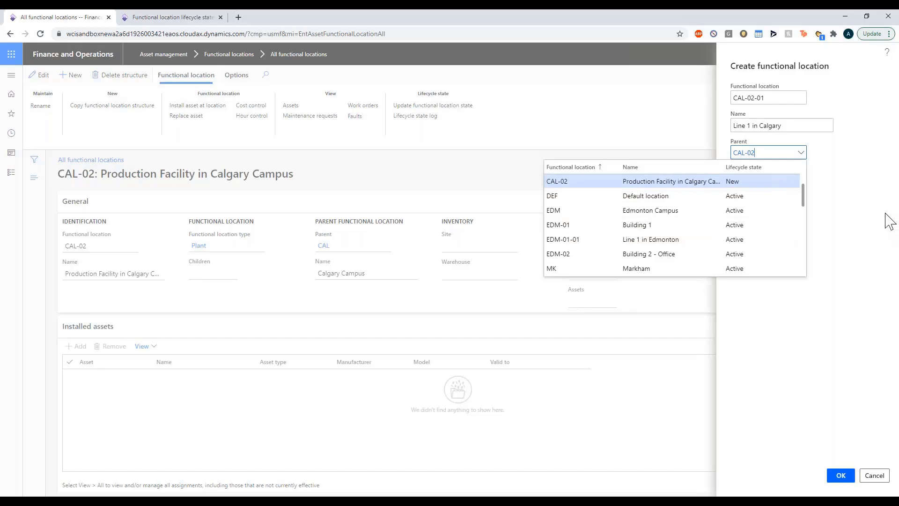
key(Tab)
click(801, 180)
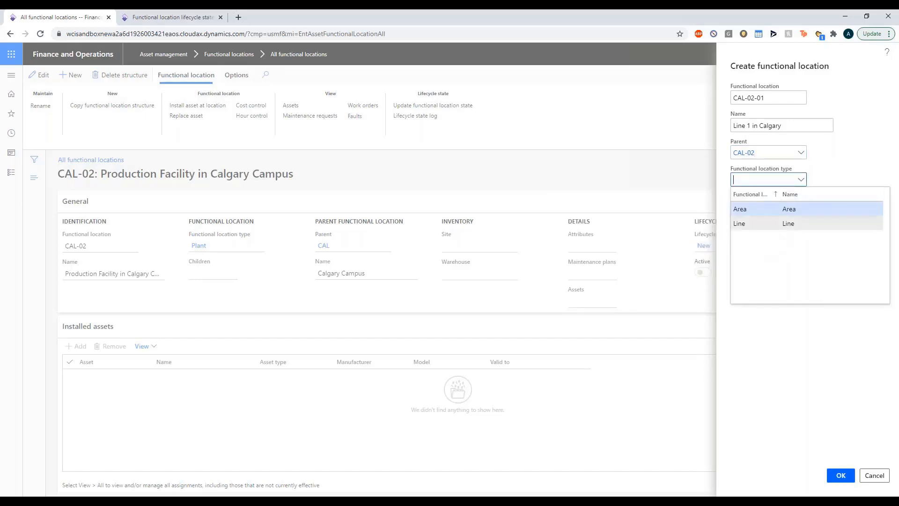
click(765, 223)
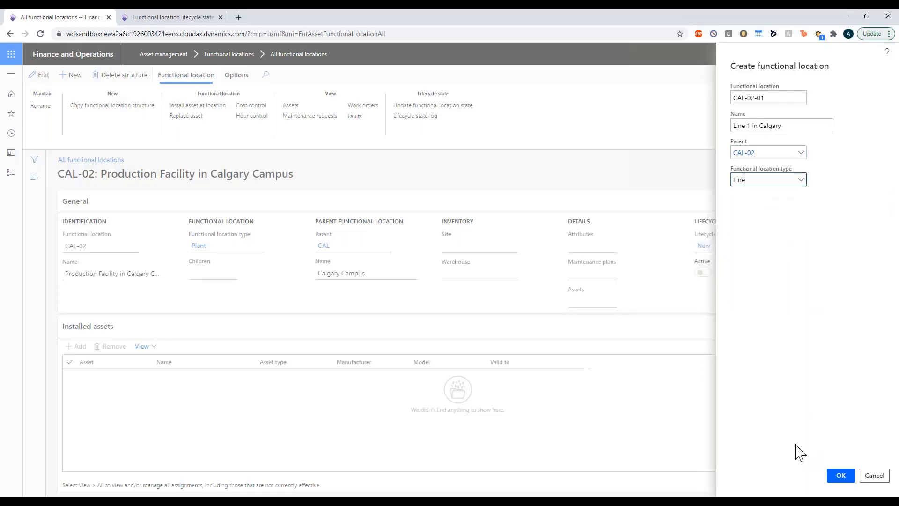
click(841, 475)
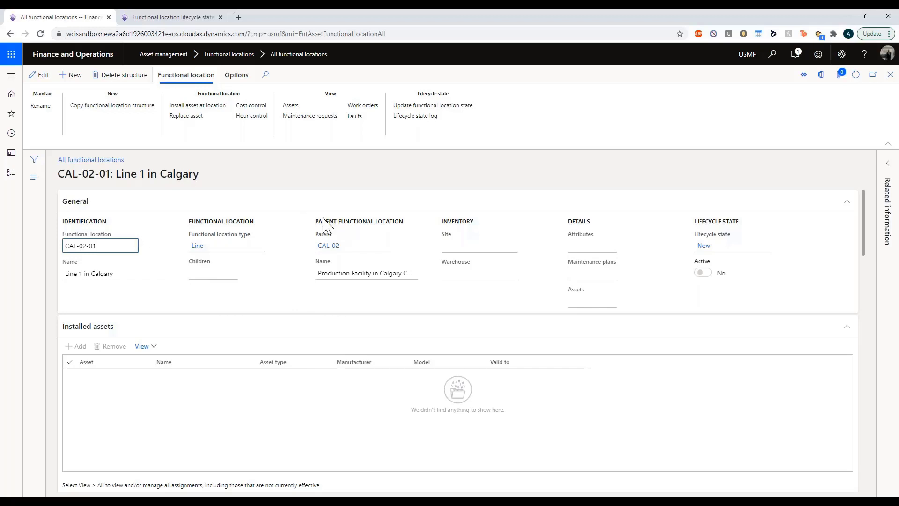
Update the lifecycle state of CAL, CAL-01, CAL-02 and CAL-02-01 together to Active from the list of all functional locations.
click(890, 74)
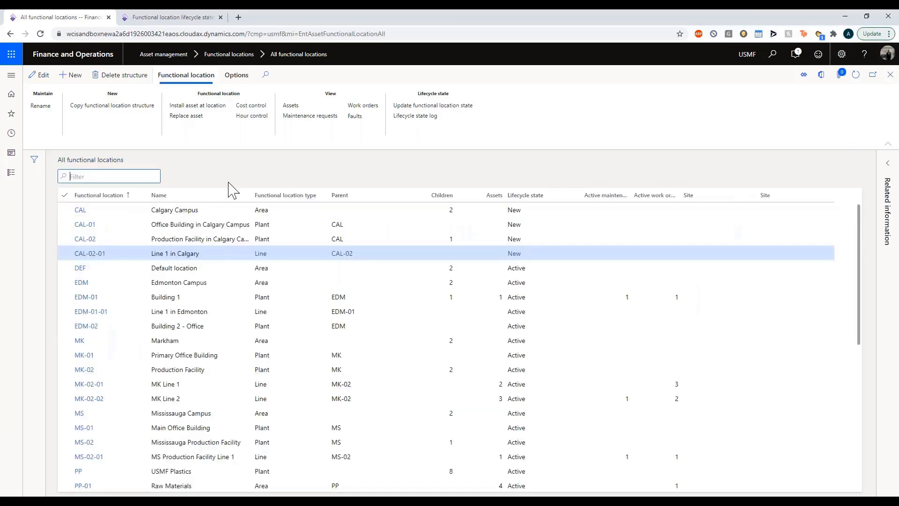
click(64, 225)
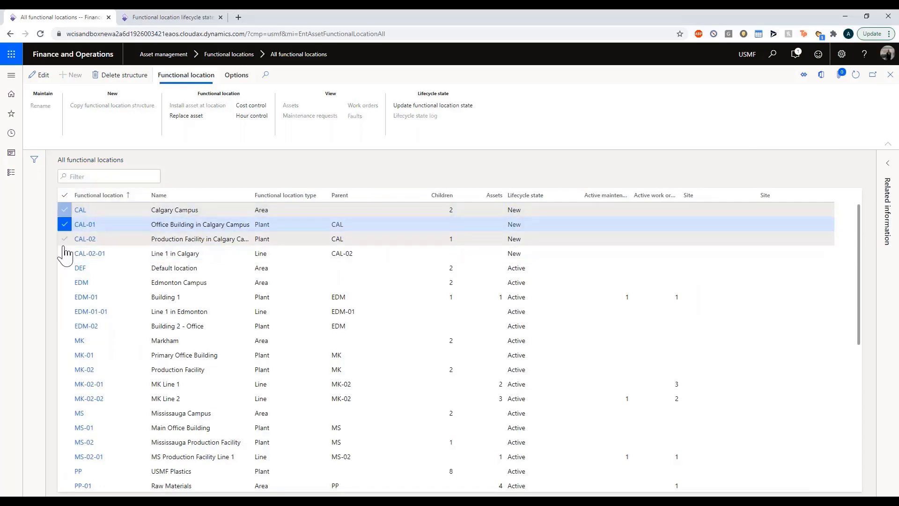
click(65, 253)
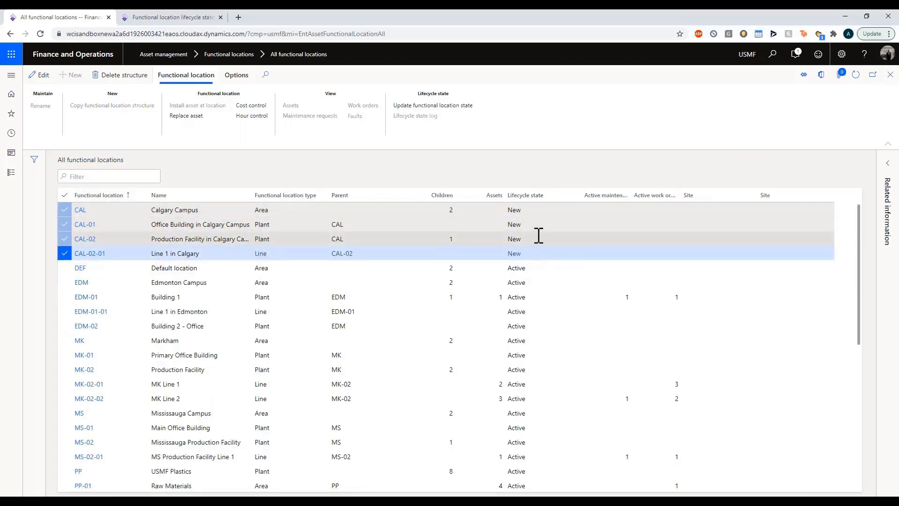
mouse_move(539, 236)
click(427, 105)
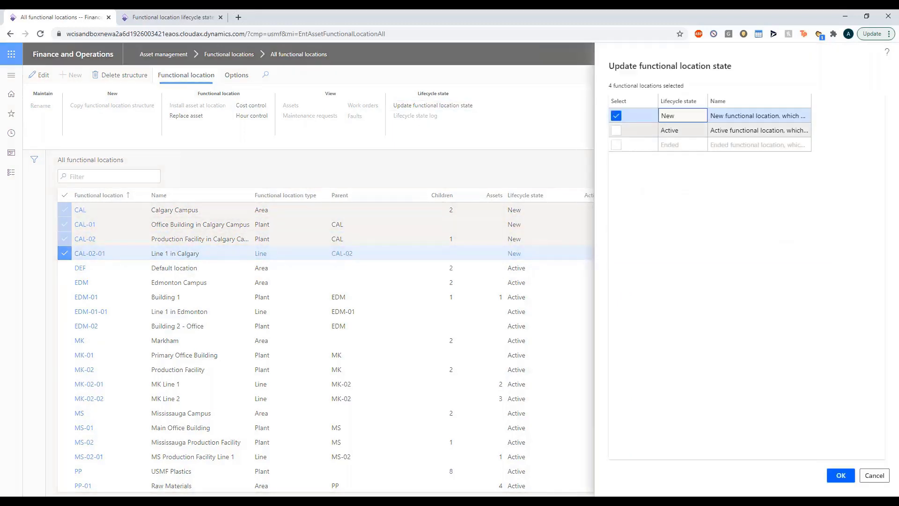
click(622, 132)
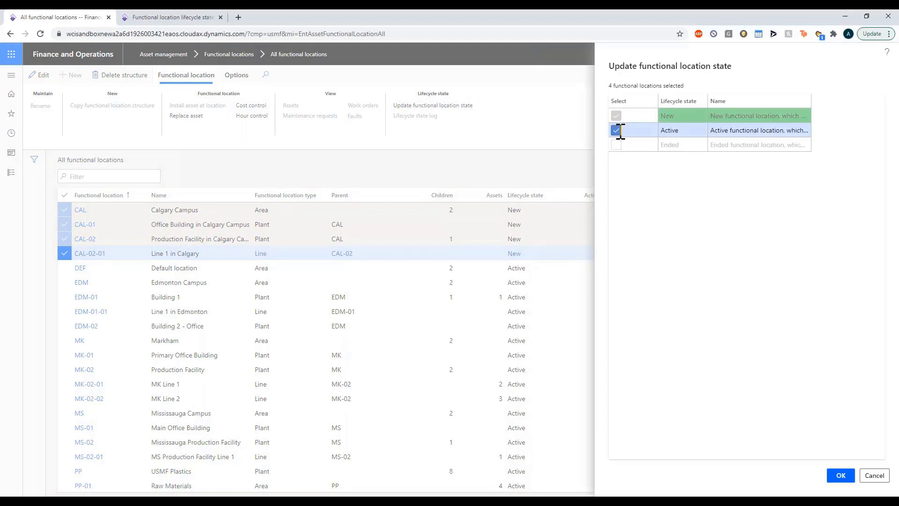
click(841, 478)
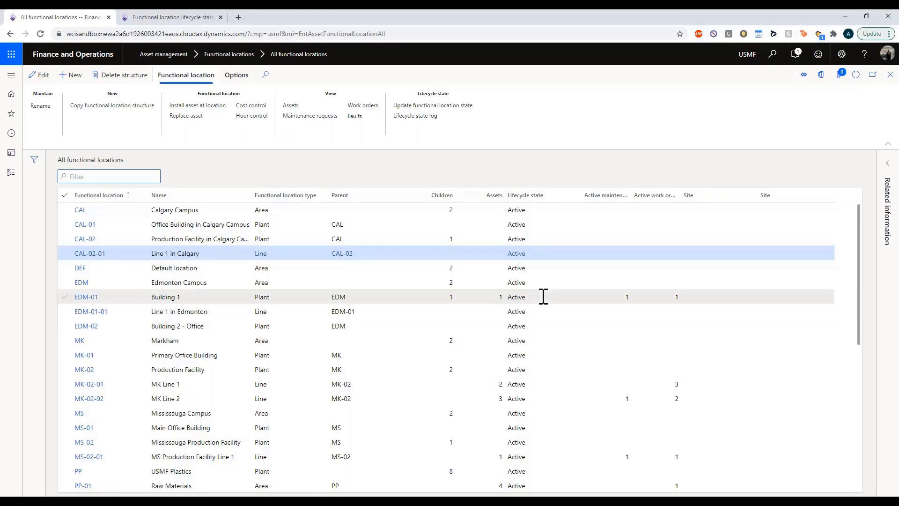
click(540, 255)
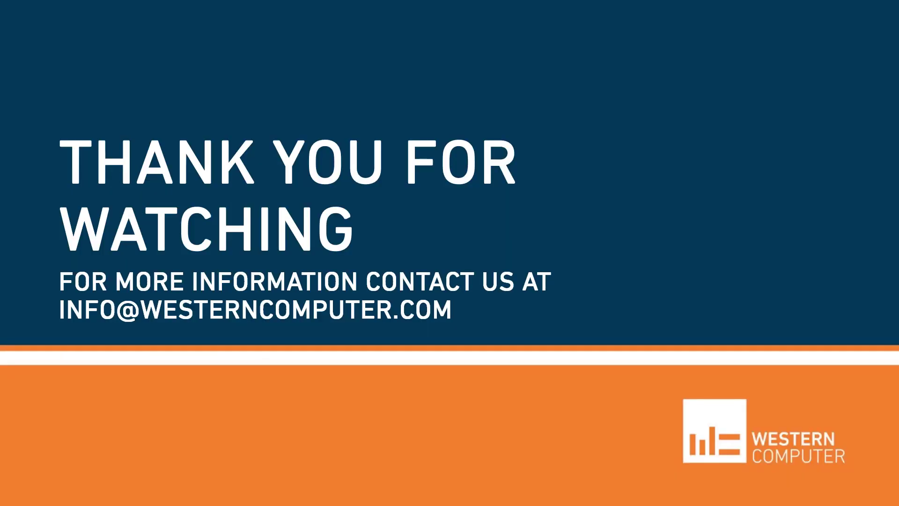